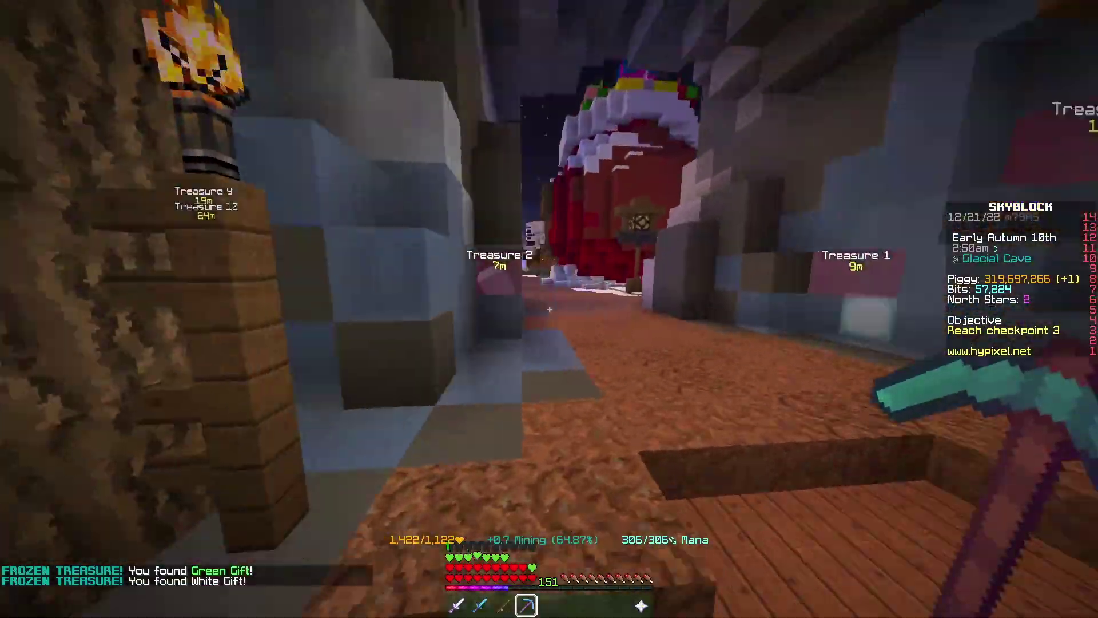
Run through the Glacial Cave along the treasure waypoints and mine the frozen treasures
key(w)
click(549, 308)
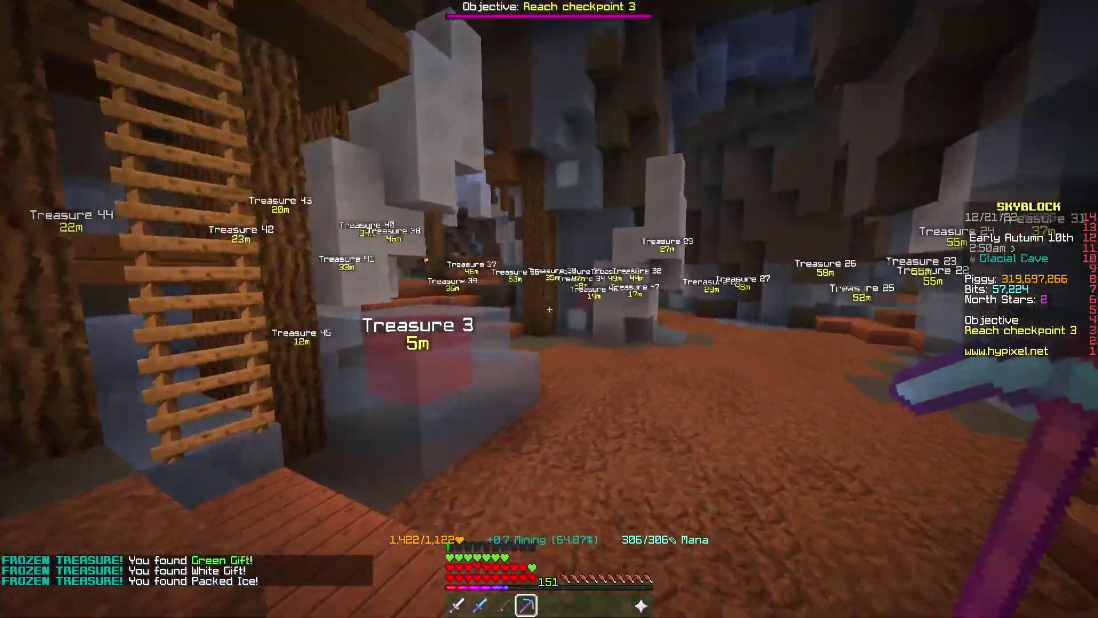
key(w)
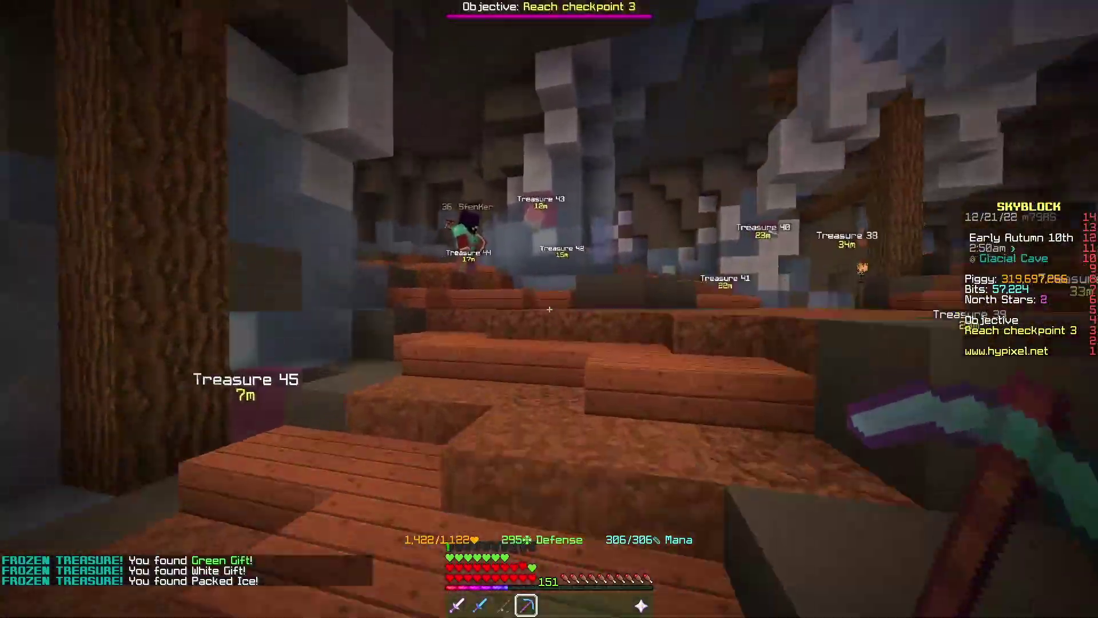
click(550, 309)
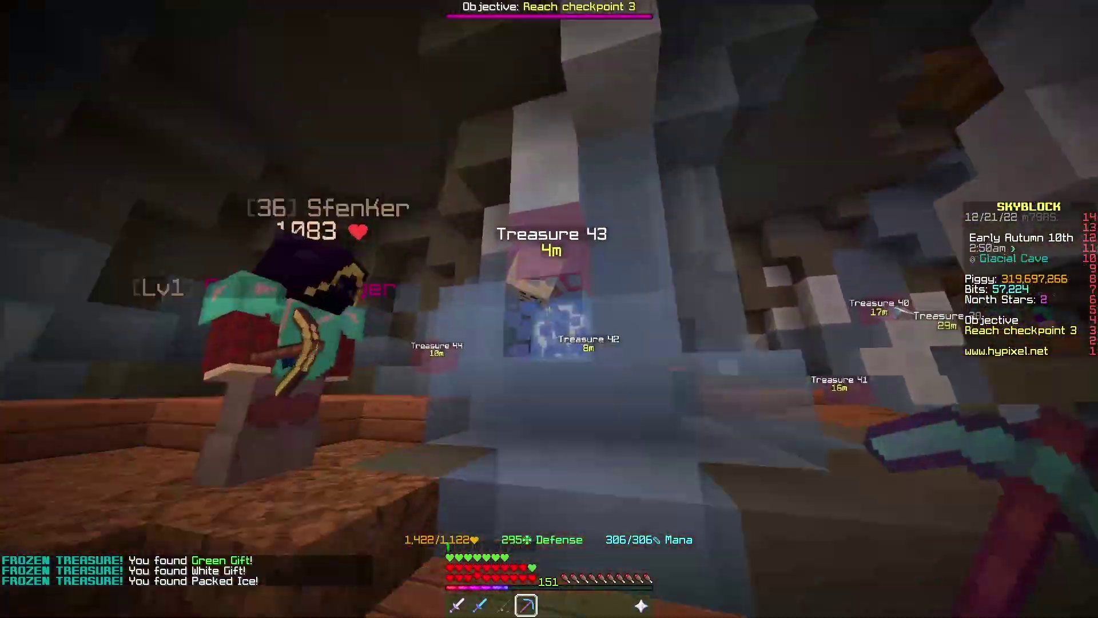
key(w)
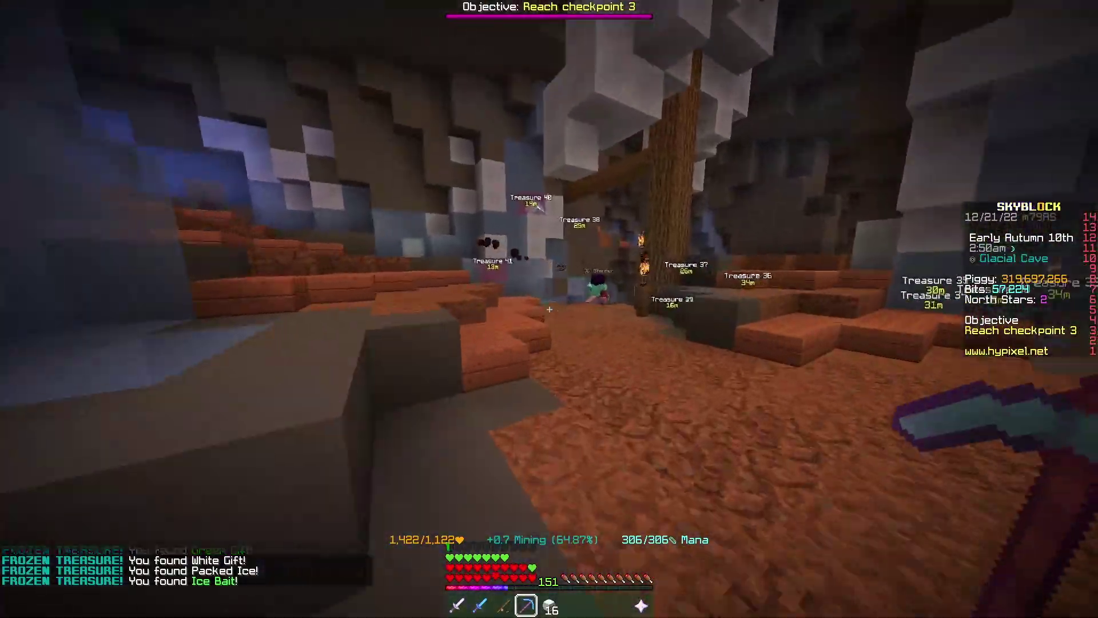
key(w)
click(549, 309)
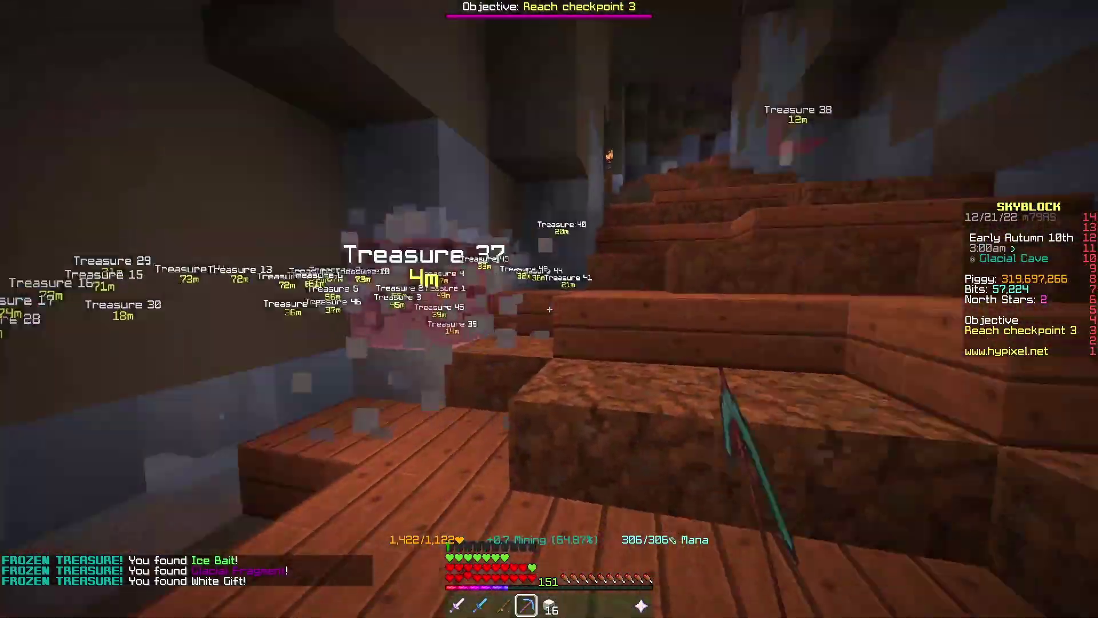
key(w)
click(549, 309)
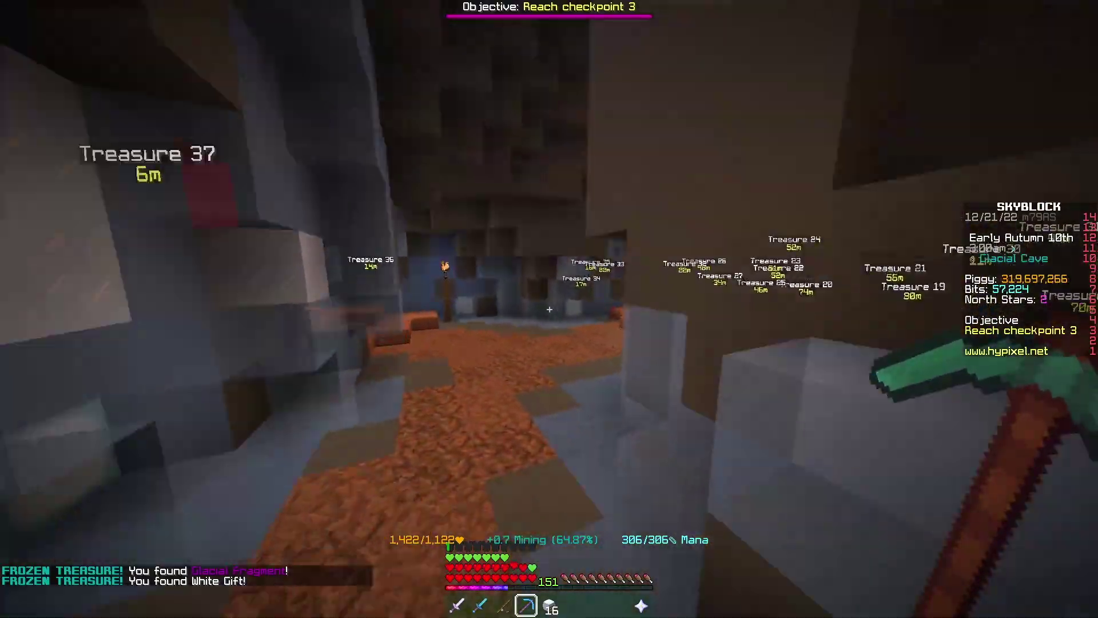
key(w)
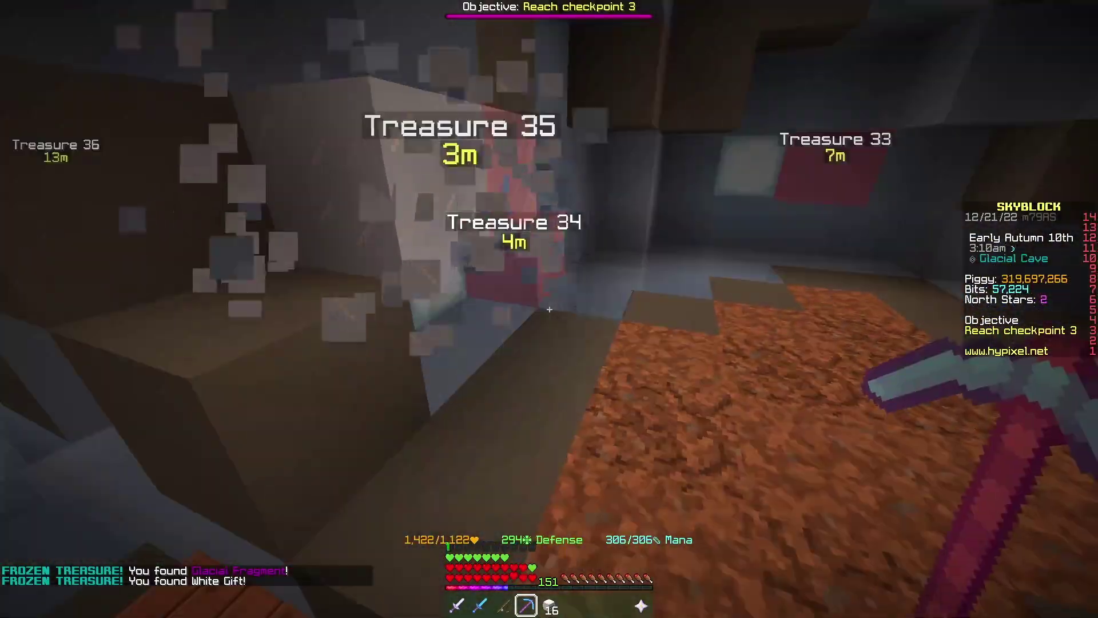
key(w)
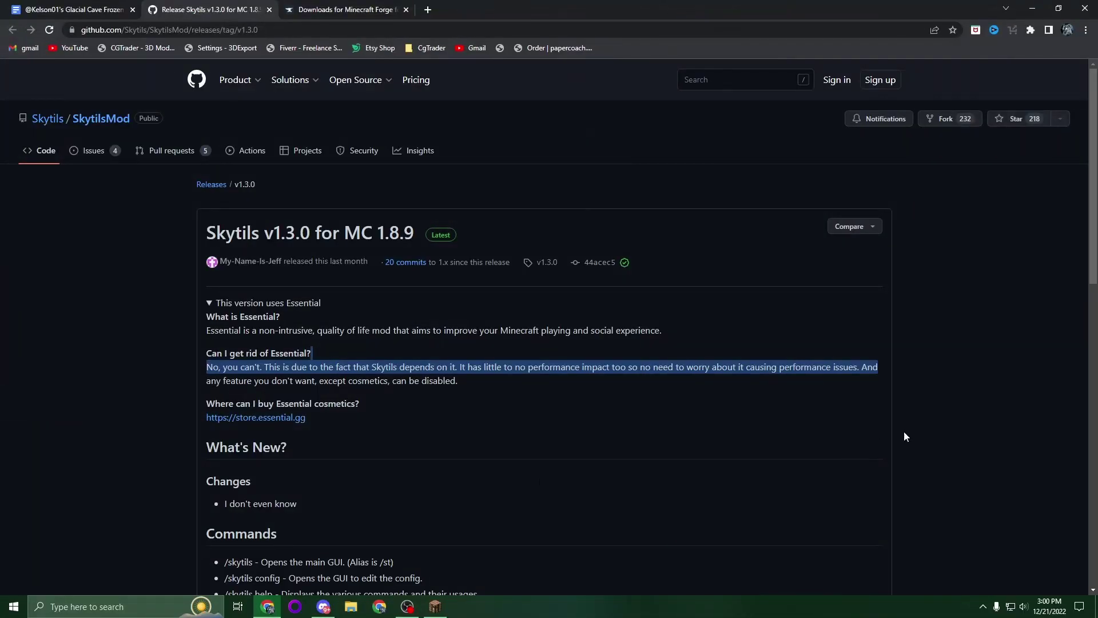
In Chrome, download the latest Forge installer for Minecraft 1.8.9, skipping the advertisement, and close the download page
click(904, 431)
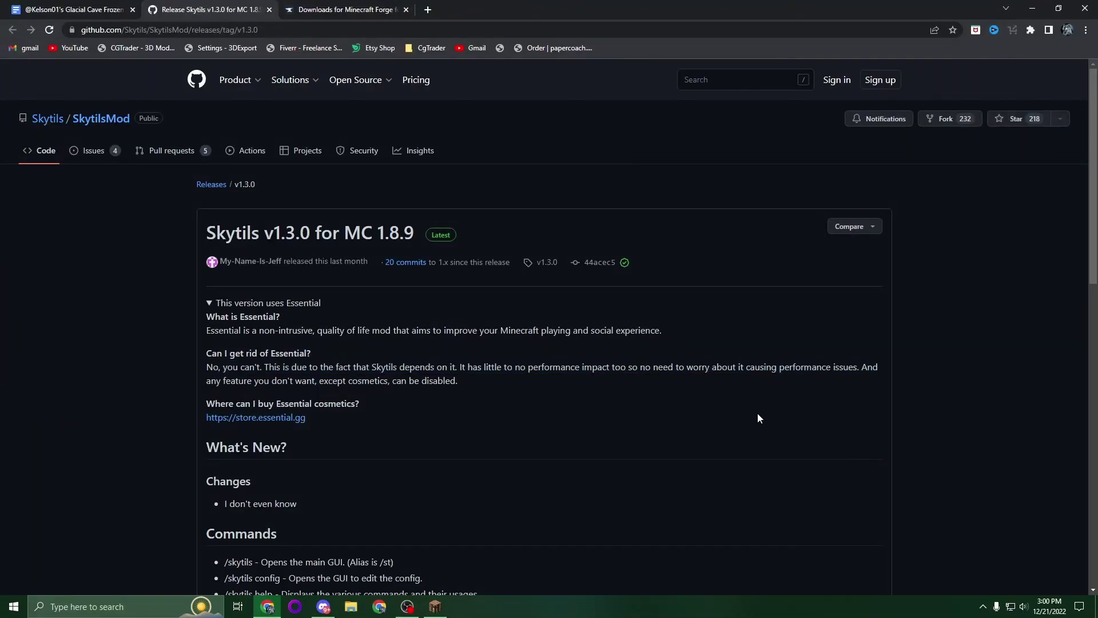
click(335, 10)
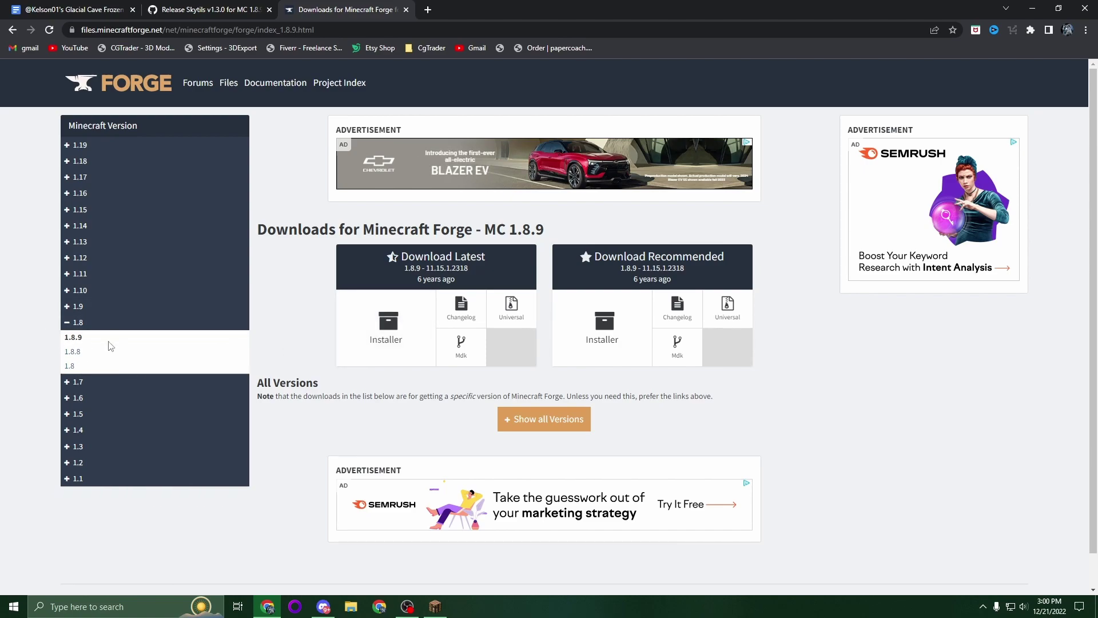
click(393, 327)
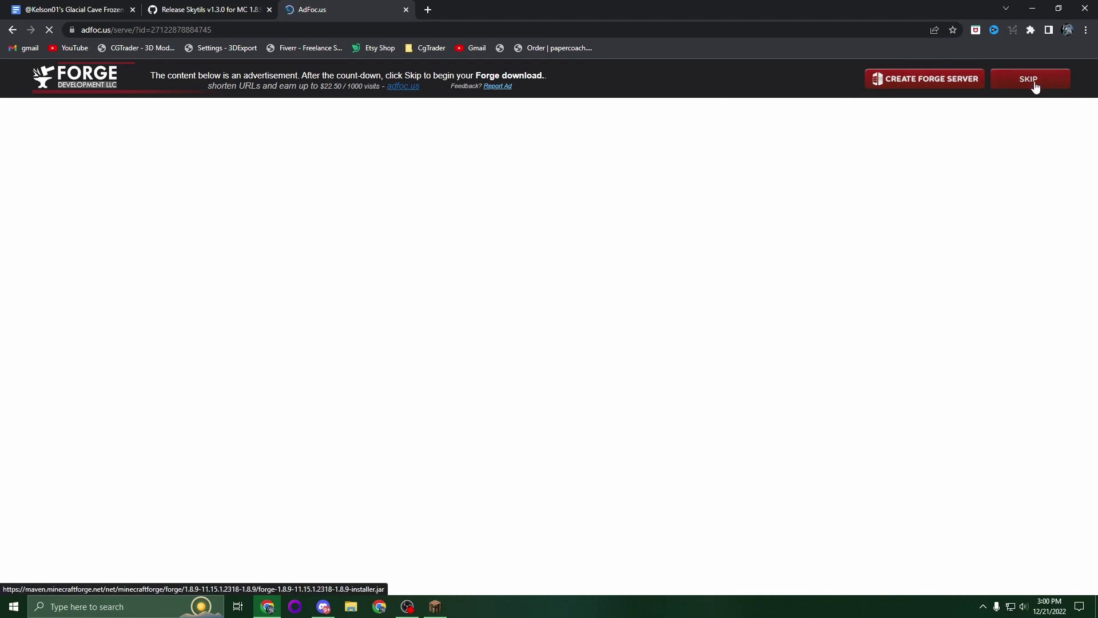
click(1065, 86)
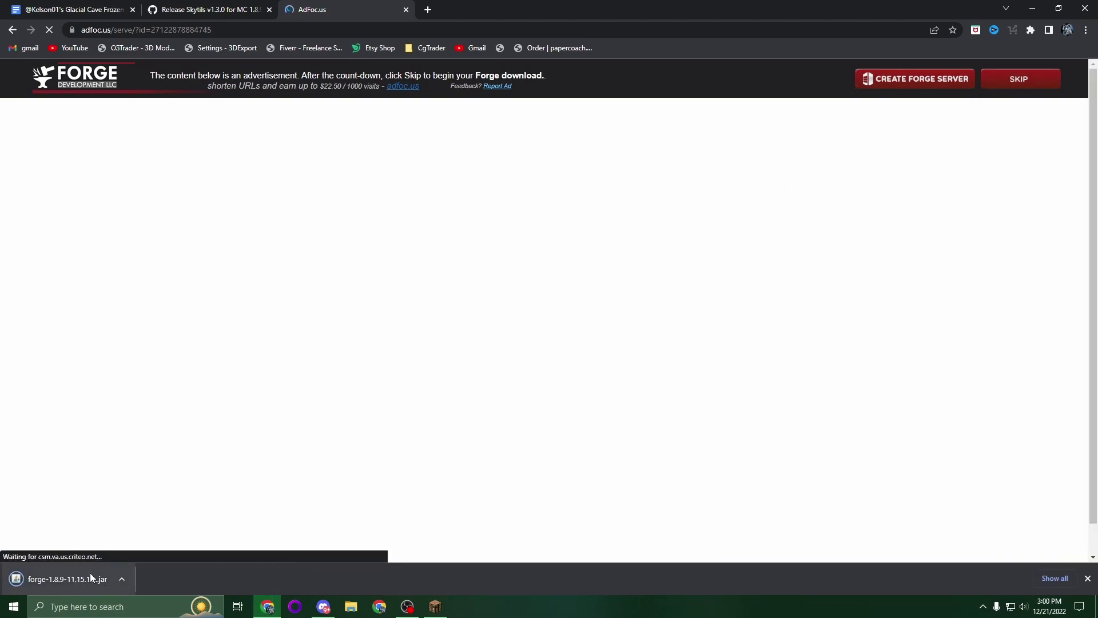
click(404, 10)
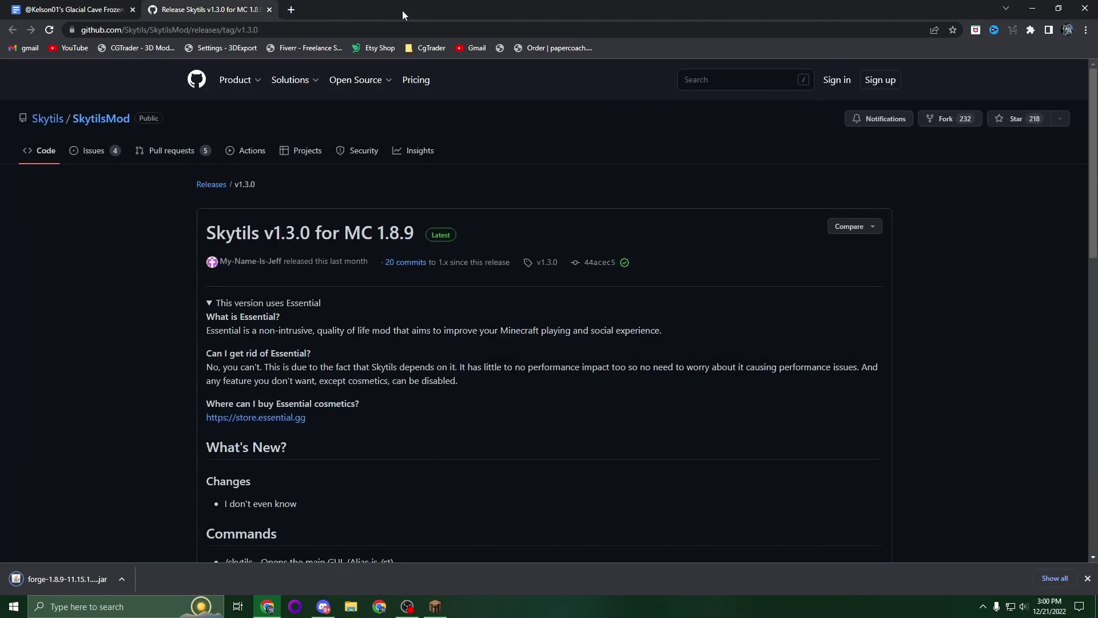
Run the downloaded Forge 1.8.9 installer with the Install client option
click(123, 579)
click(162, 501)
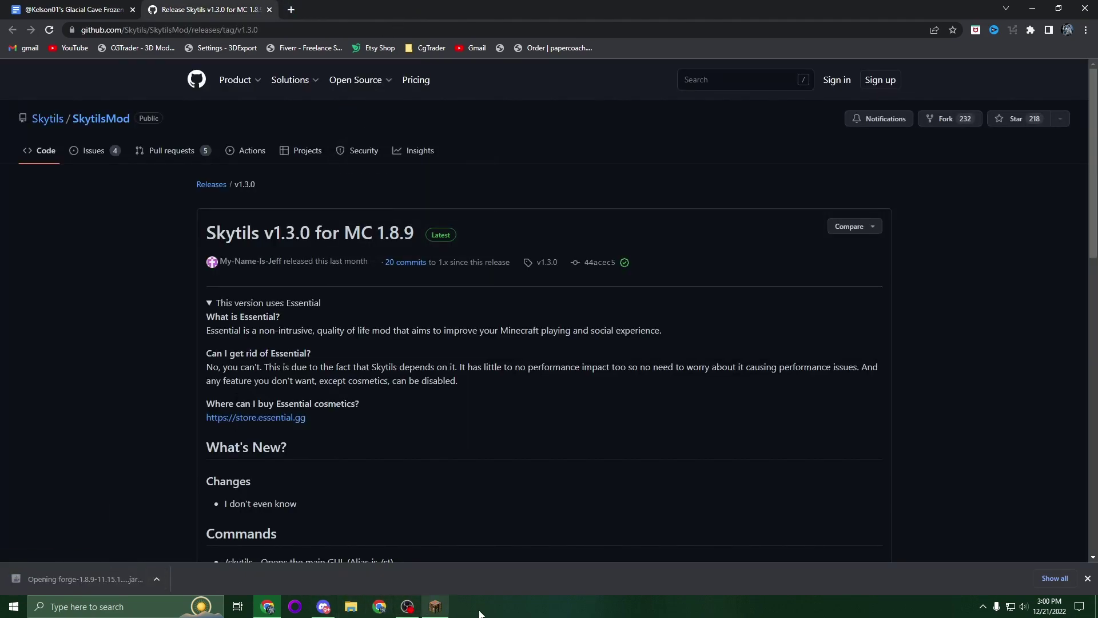
drag(329, 154, 550, 204)
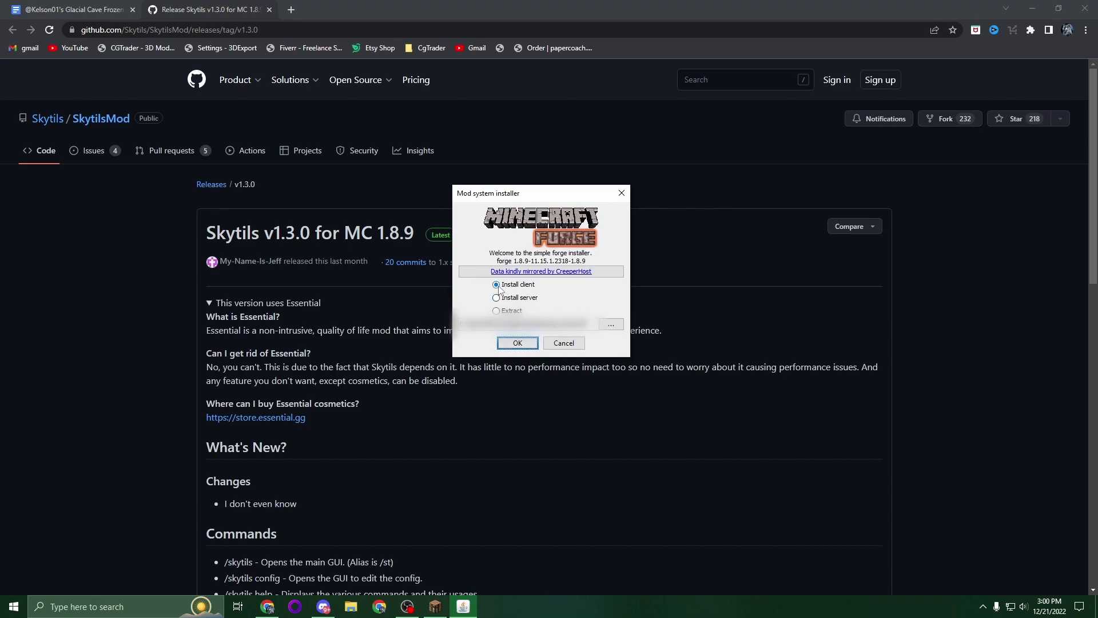
click(526, 345)
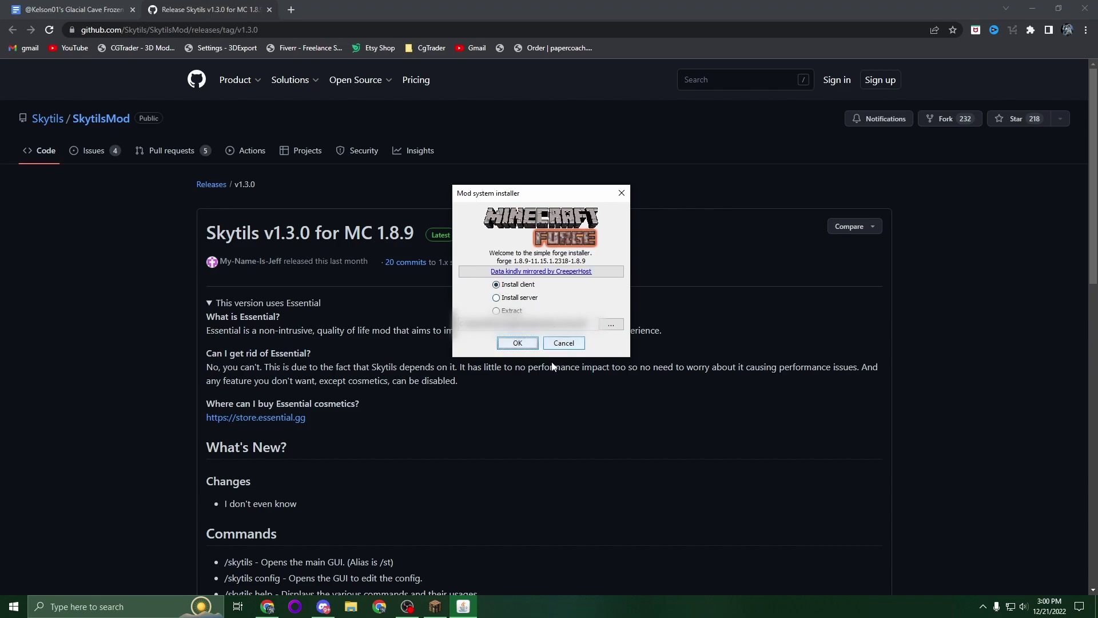
click(526, 344)
Examine the Skytils v1.3.0 for MC 1.8.9 release page, including its title, command list and the Skytils-1.3.0.jar asset
scroll(490, 262, down, 5)
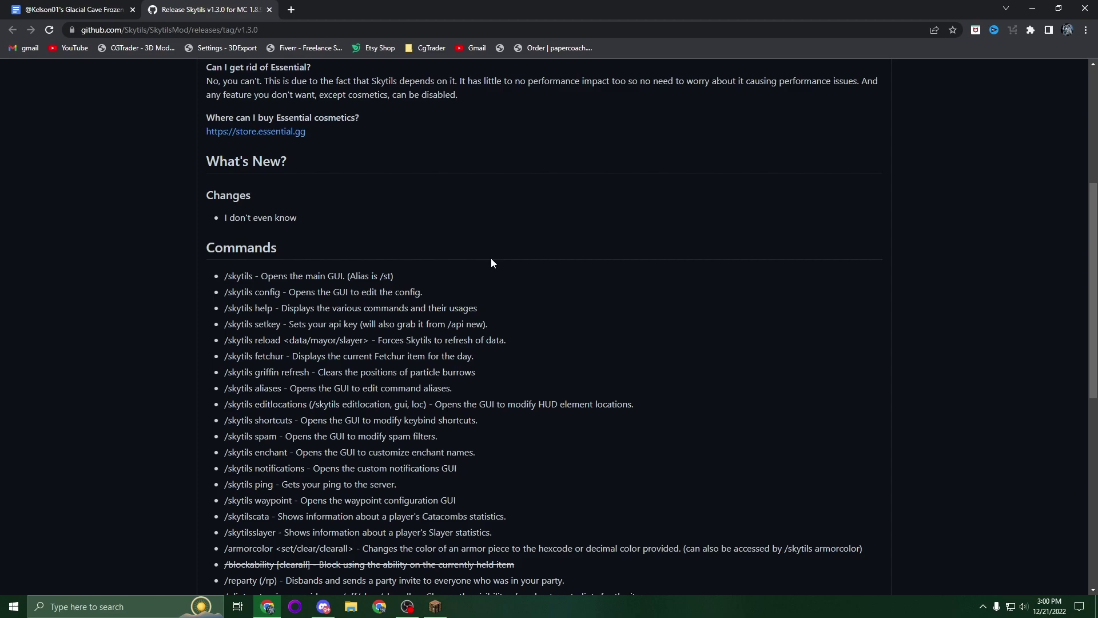
scroll(501, 317, down, 5)
scroll(499, 421, up, 8)
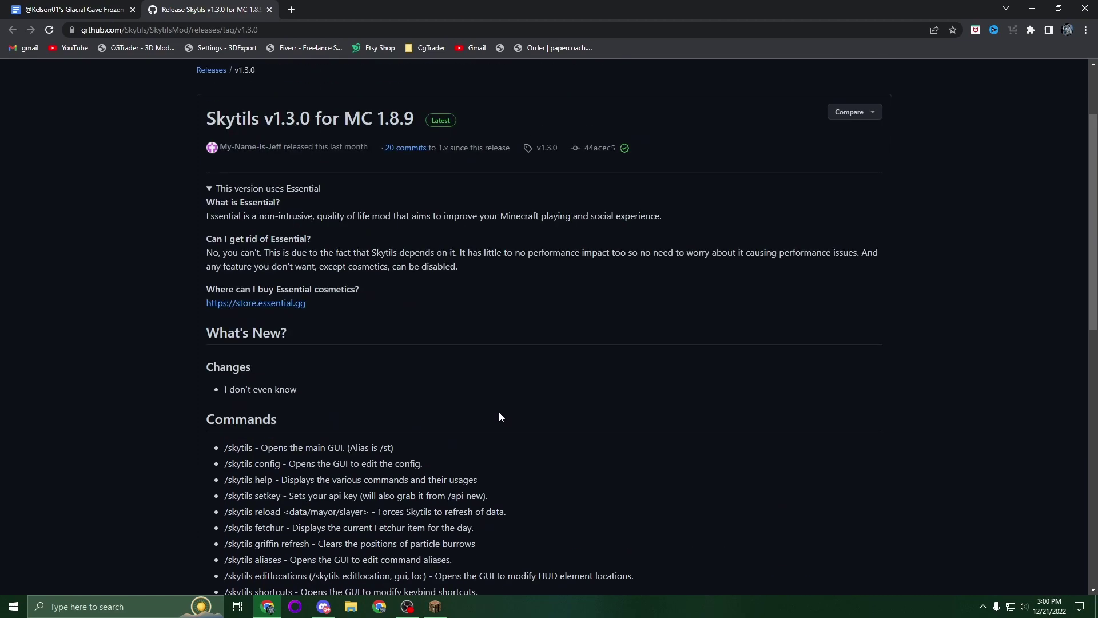
scroll(442, 371, up, 2)
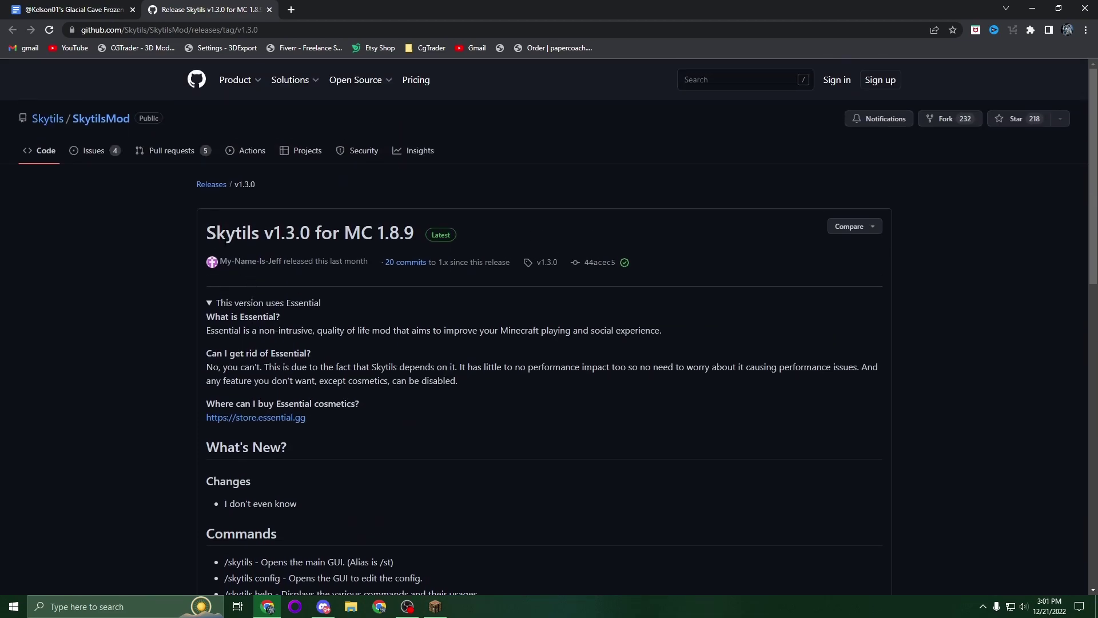
drag(226, 232, 340, 233)
click(343, 235)
scroll(348, 238, down, 7)
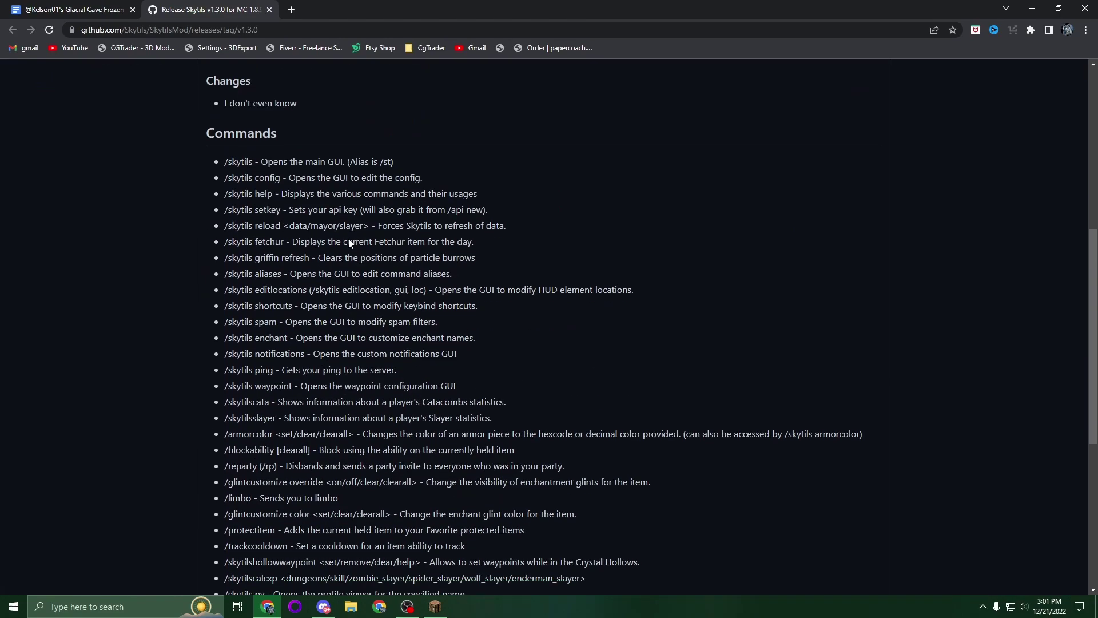
scroll(350, 244, down, 6)
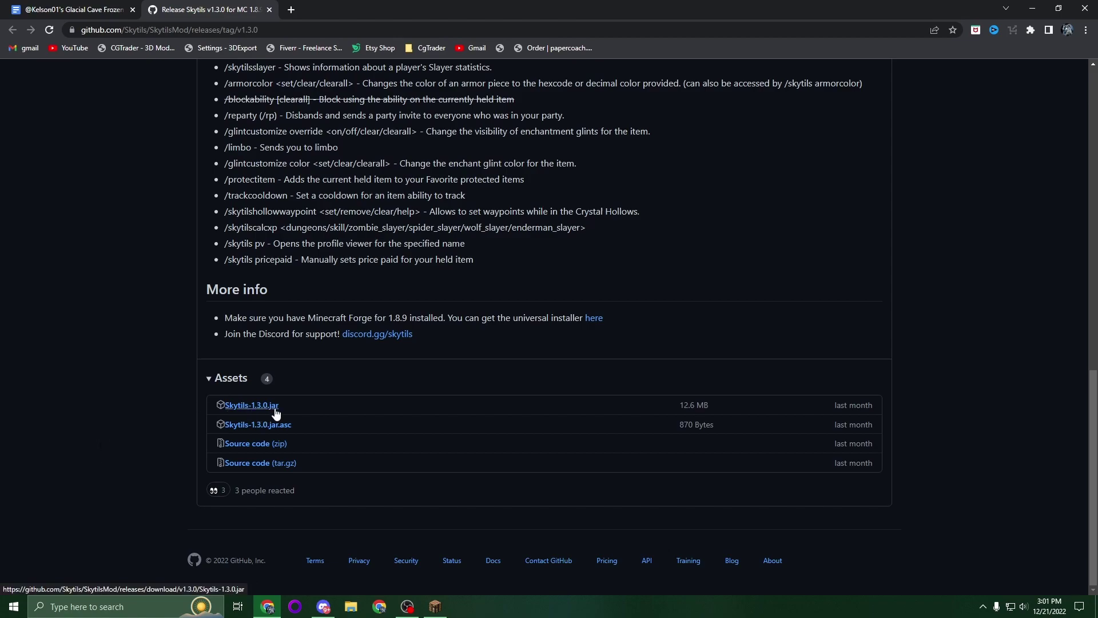
scroll(275, 412, up, 12)
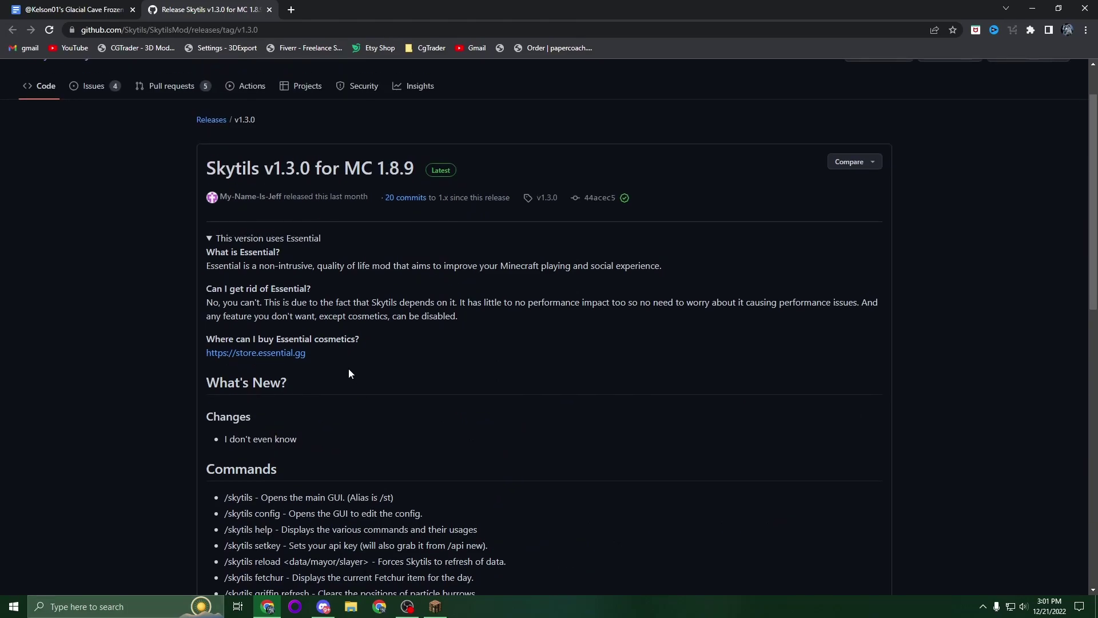
Open the %appdata%/.minecraft folder from the Windows Run dialog and go into its mods folder
key(super+r)
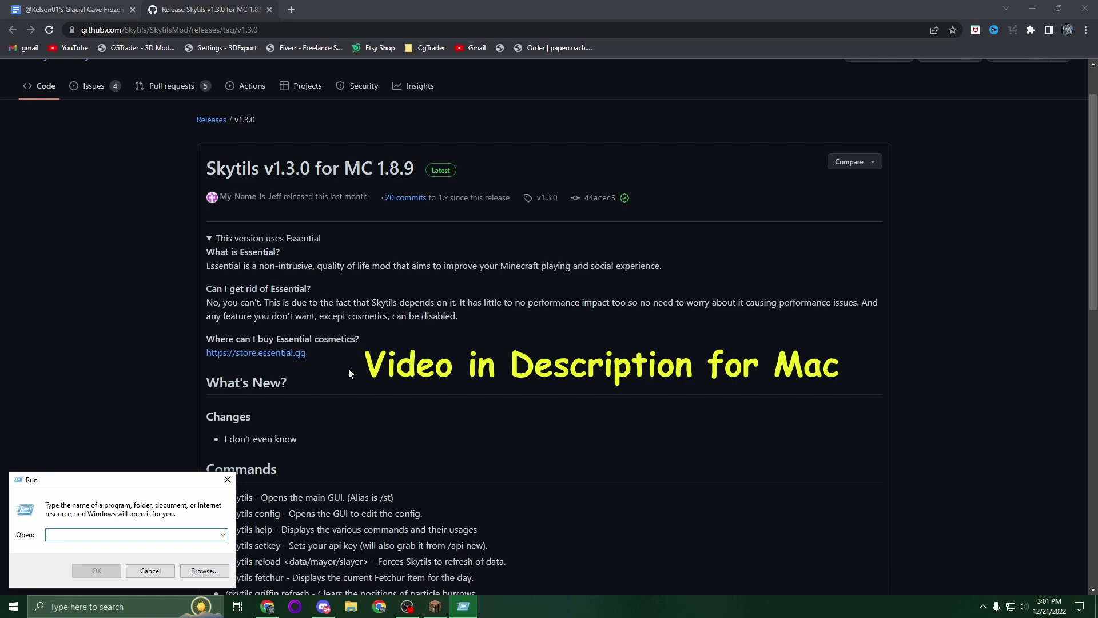
text(%appdata%/.minecraft)
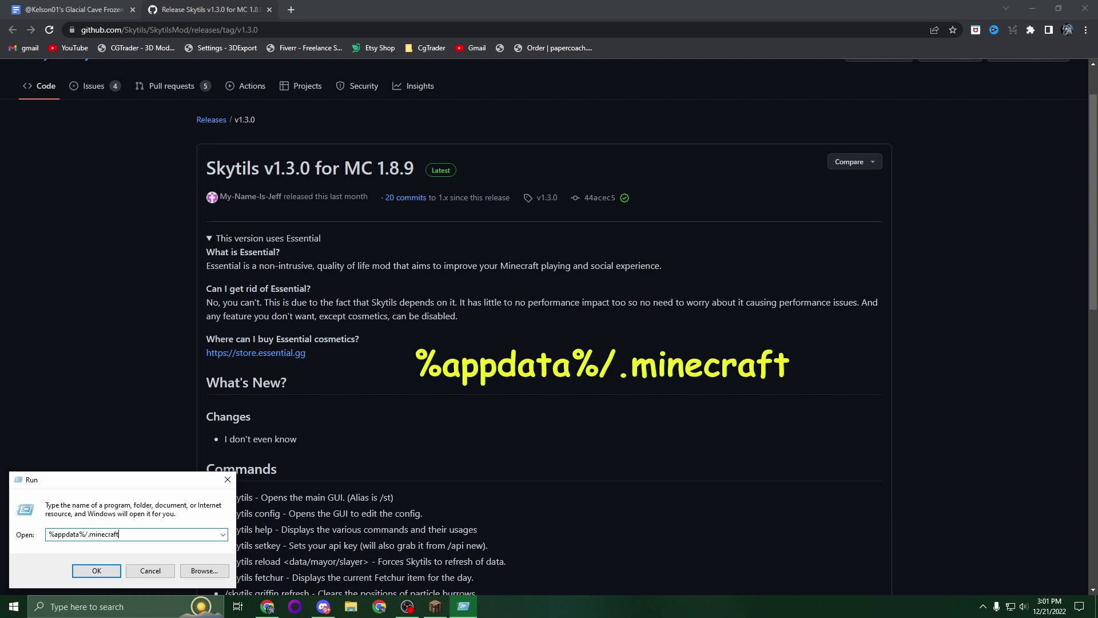
key(Return)
scroll(825, 372, down, 10)
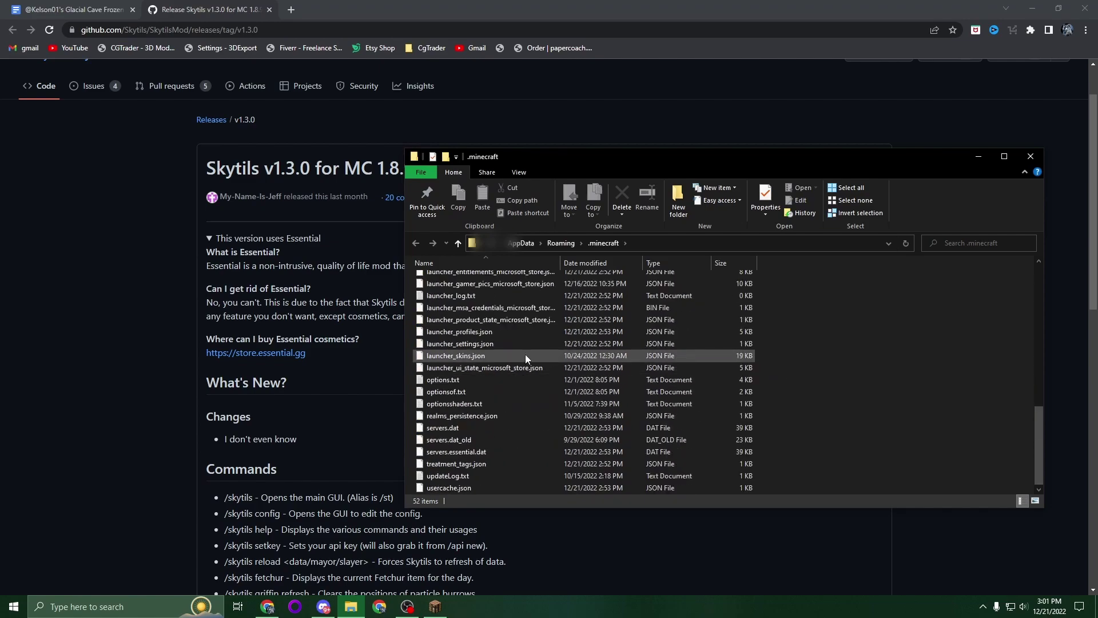
scroll(502, 441, up, 5)
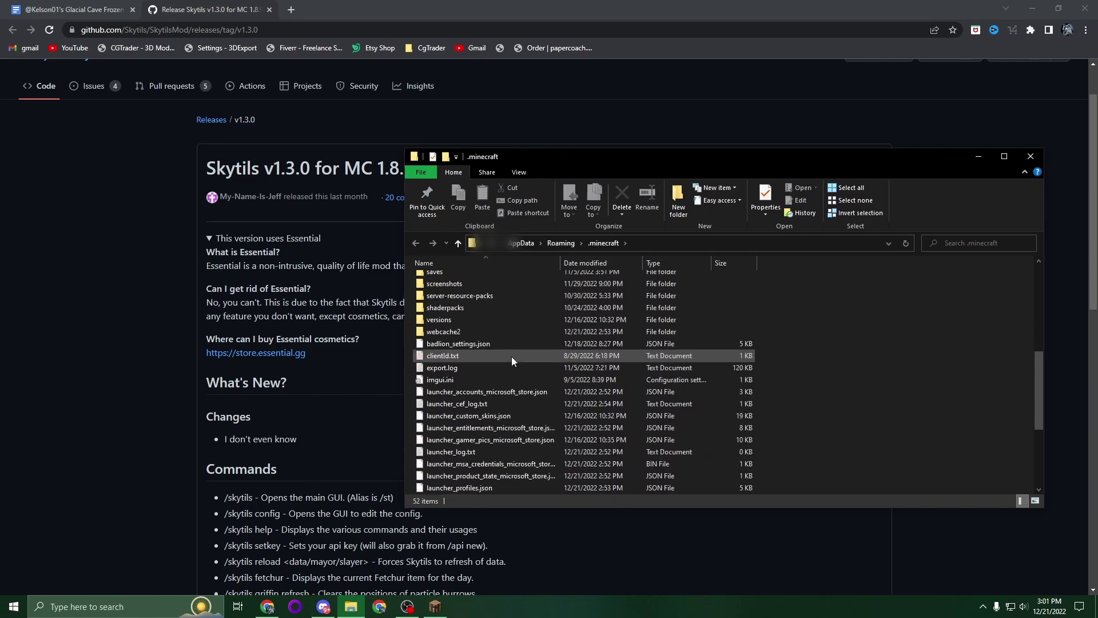
scroll(512, 356, up, 7)
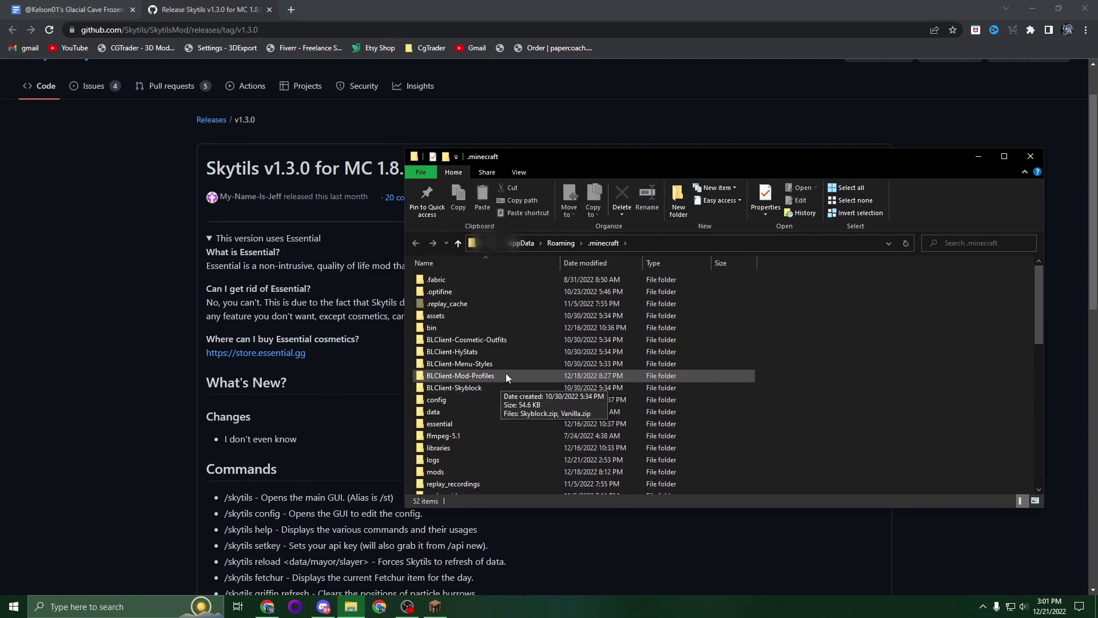
scroll(519, 350, down, 4)
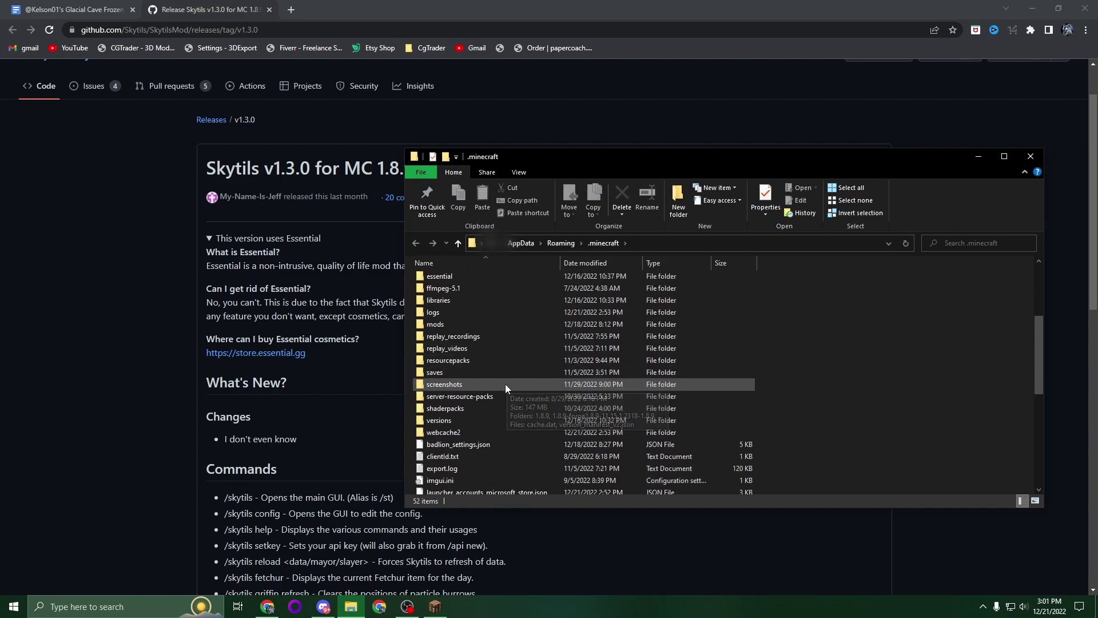
double_click(444, 323)
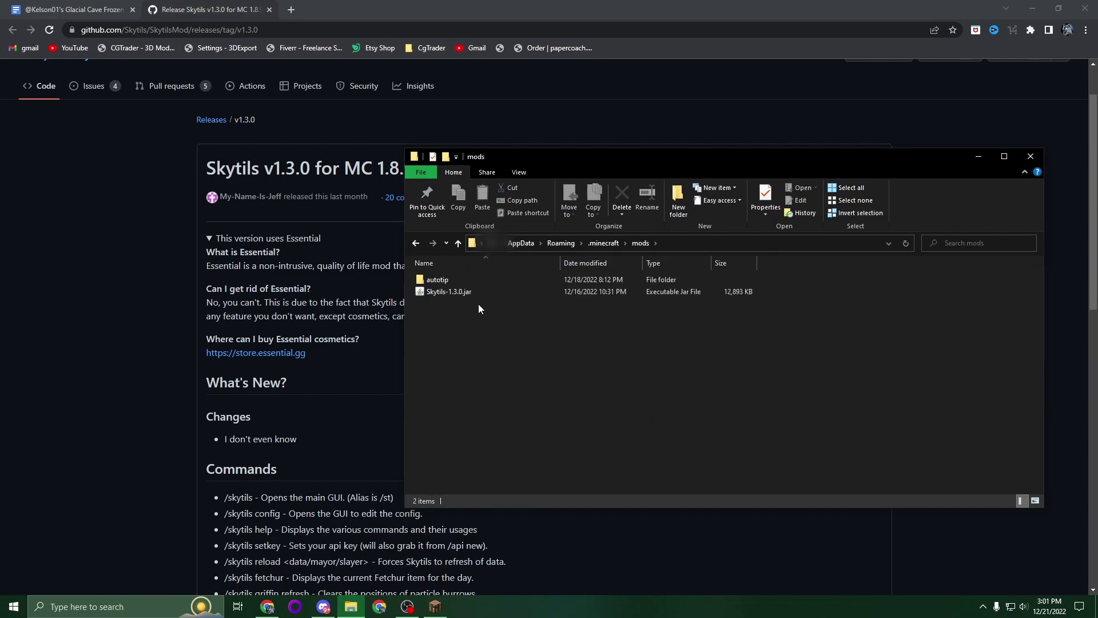
Return to the .minecraft folder and look through its contents to locate the mods folder
click(416, 243)
scroll(502, 423, down, 3)
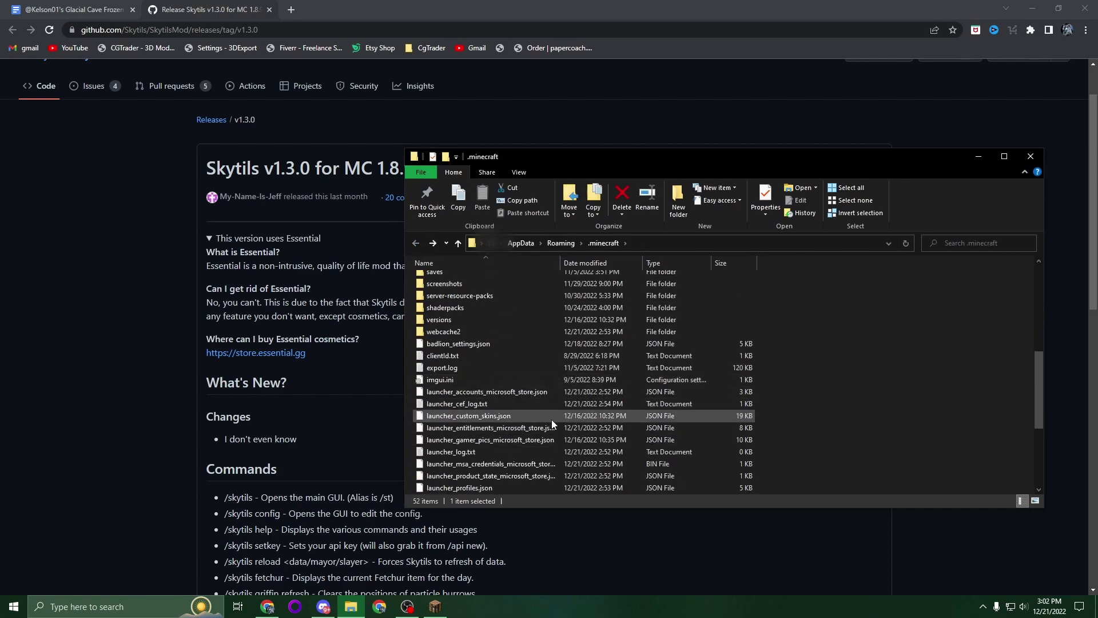
scroll(551, 423, up, 5)
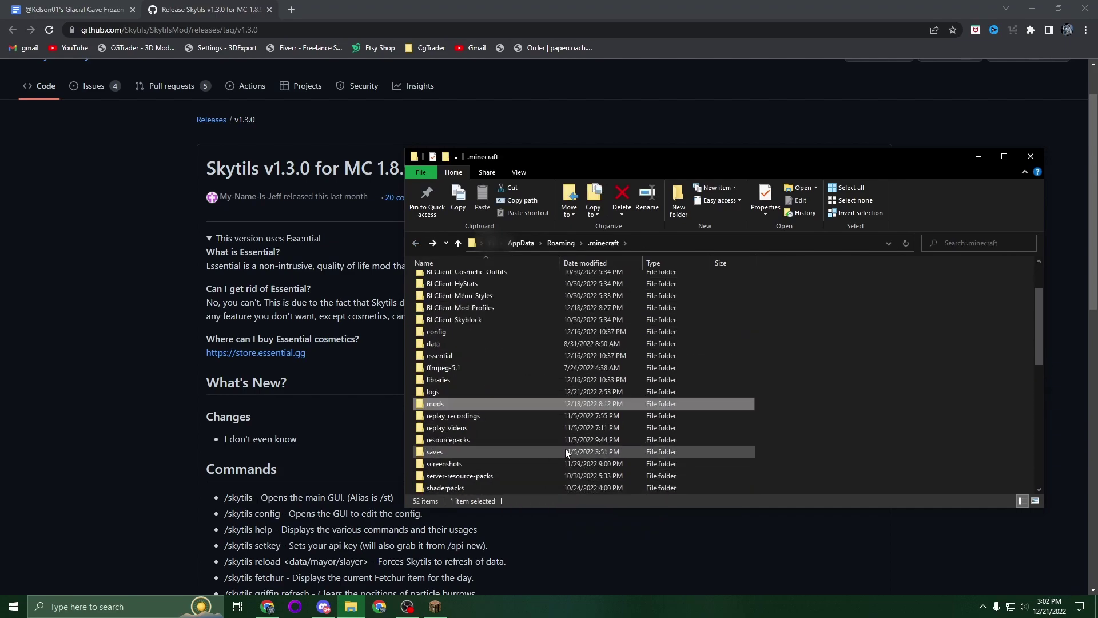
scroll(541, 457, down, 5)
scroll(536, 468, up, 10)
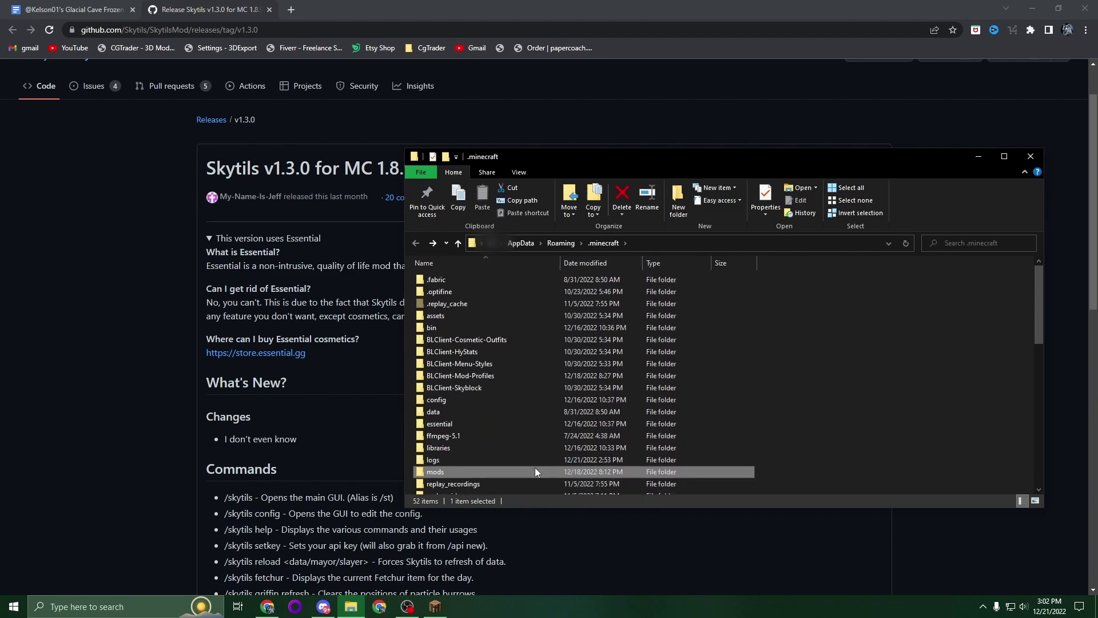
scroll(536, 469, down, 7)
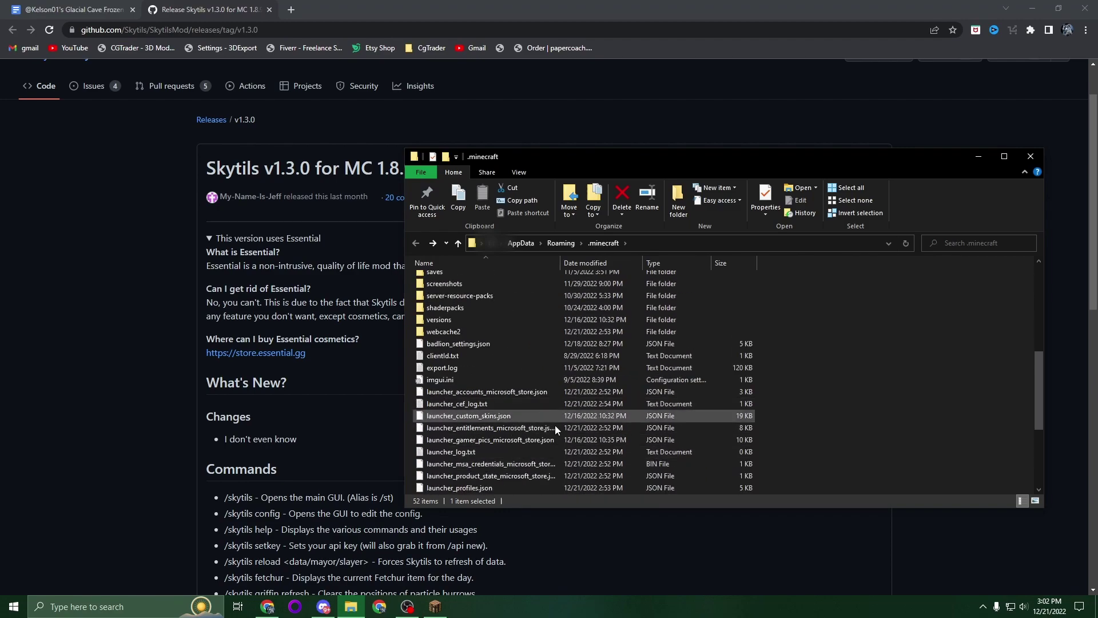
scroll(555, 425, up, 5)
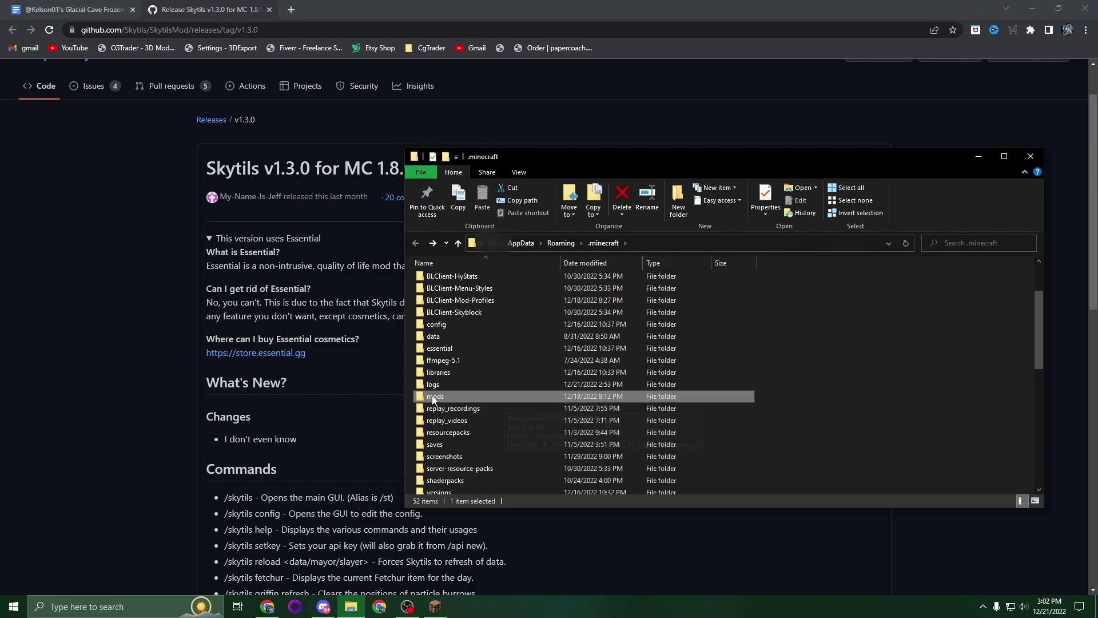
right_click(898, 392)
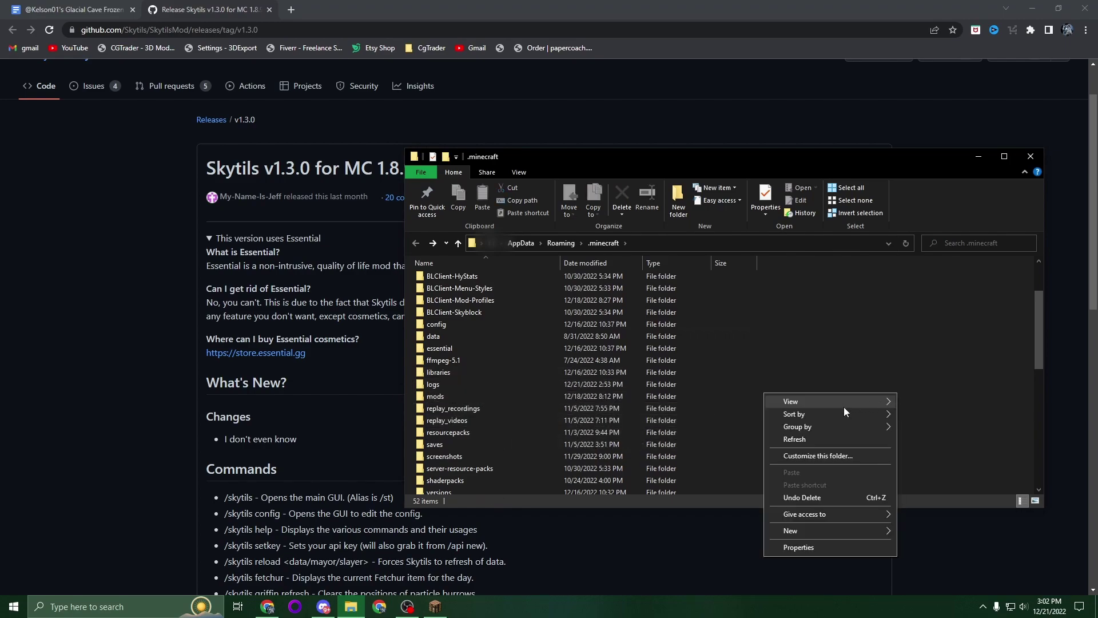
click(939, 317)
Open the mods folder to check its files, return to .minecraft and close the folder window
double_click(465, 398)
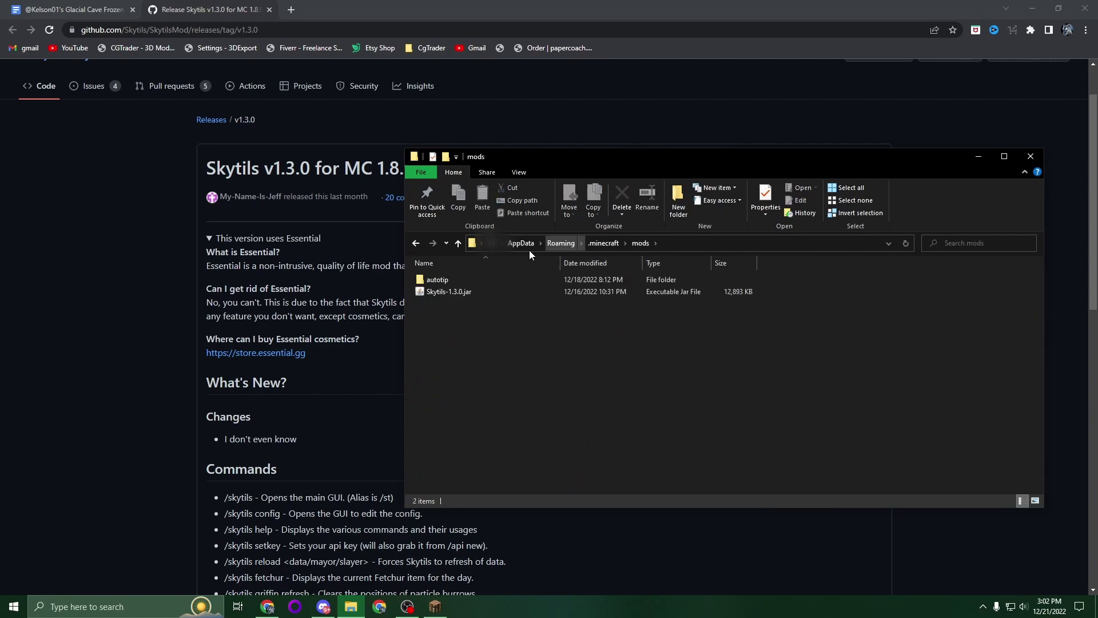
click(416, 242)
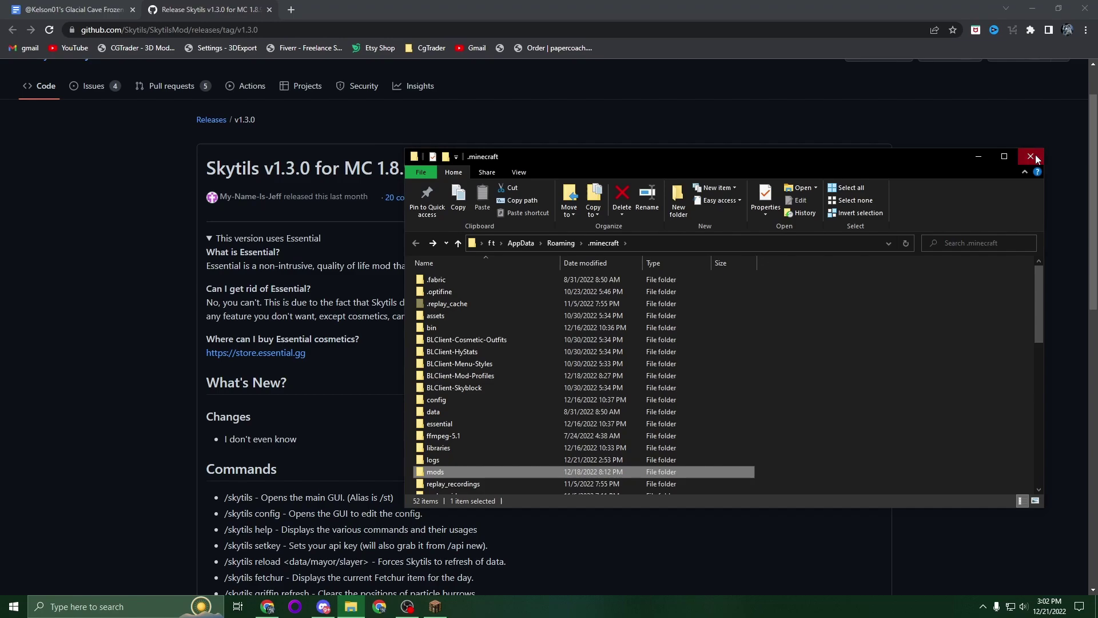
click(552, 583)
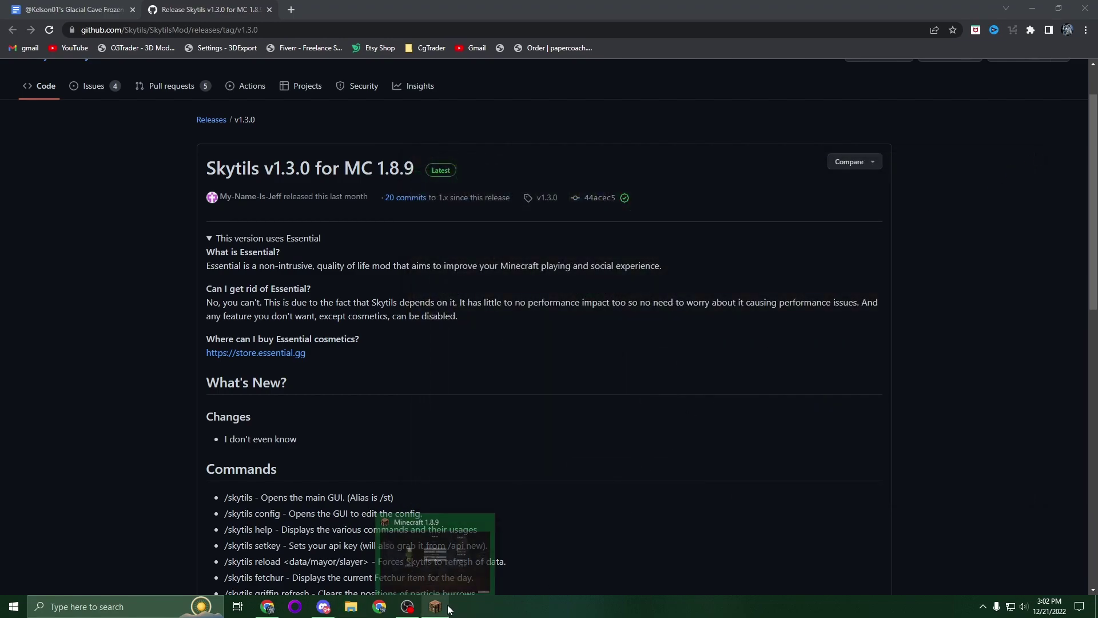
Examine the Glacial Cave Frozen Treasure Waypoints document, from its encoded import text back up to the treasure loot table and links
click(3, 3)
scroll(473, 366, up, 3)
scroll(441, 372, up, 10)
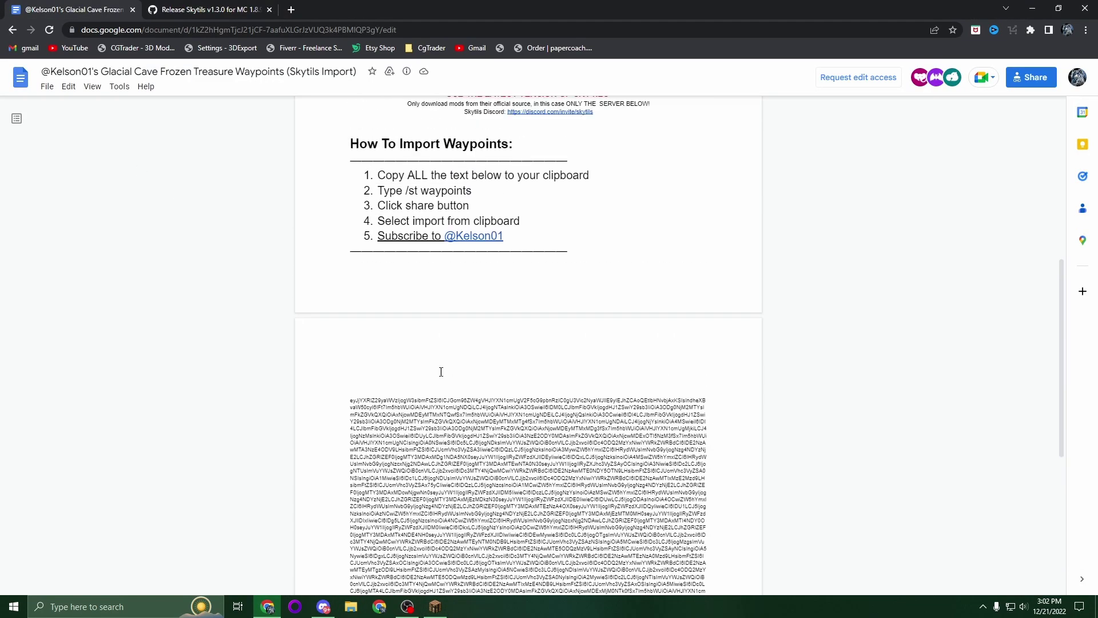
scroll(394, 375, down, 8)
scroll(255, 339, down, 5)
scroll(444, 385, up, 11)
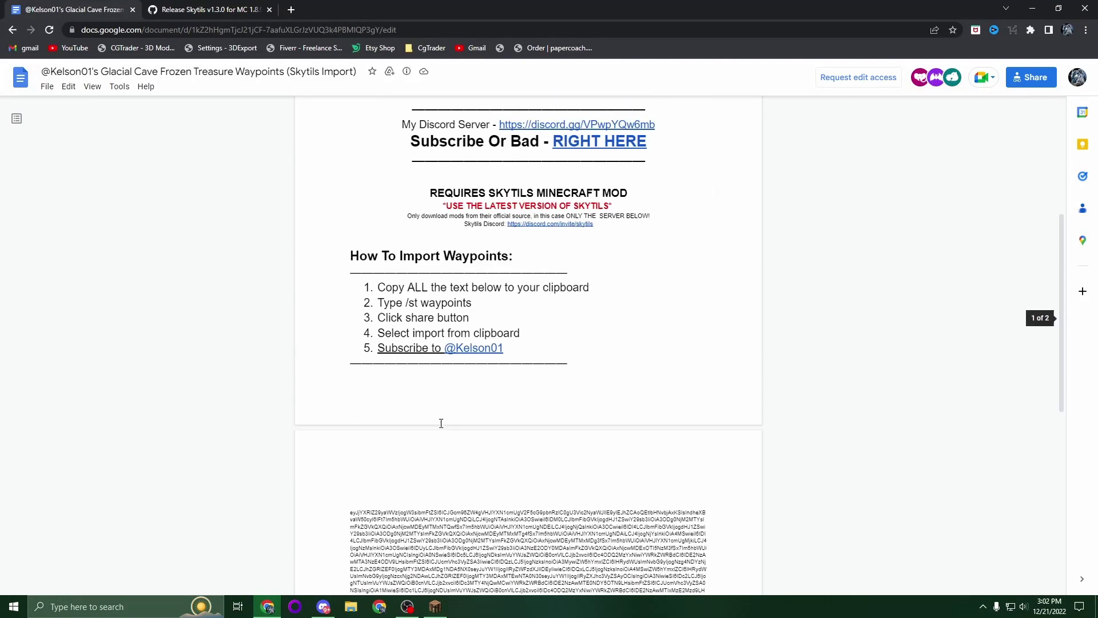
drag(686, 422, 652, 404)
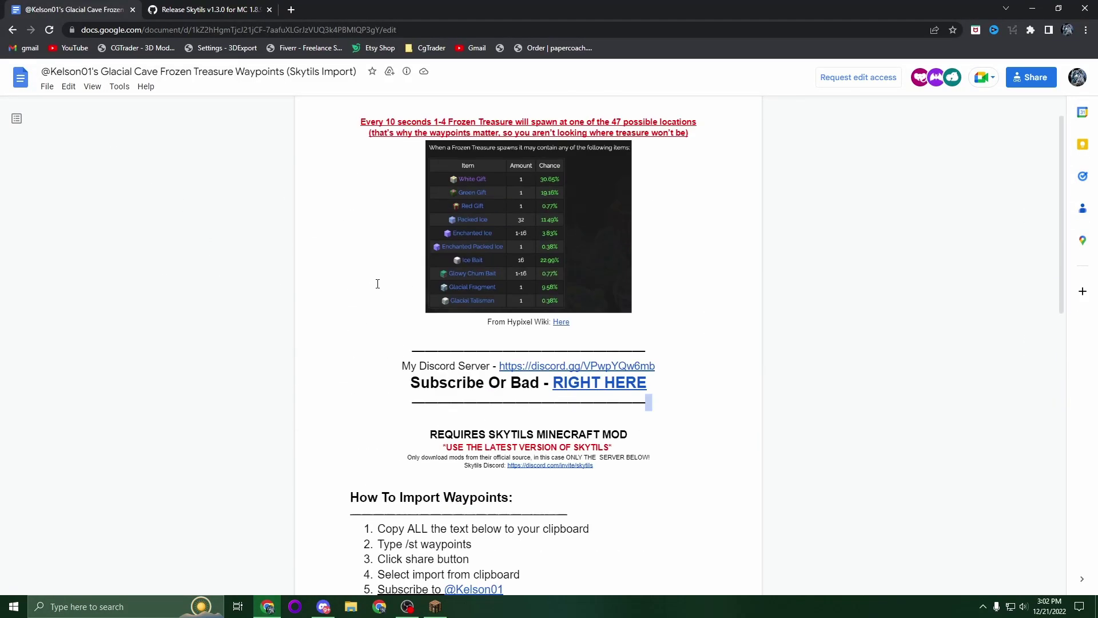
click(631, 383)
click(720, 350)
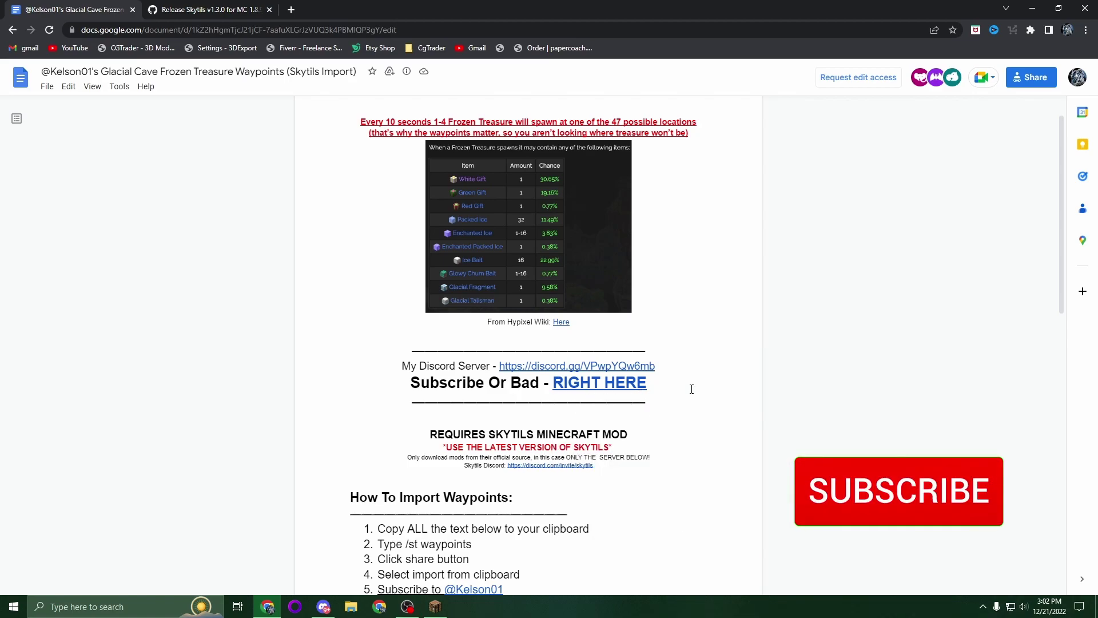
Examine the note in the waypoints document that requires the latest version of the Skytils Minecraft mod
scroll(692, 387, down, 5)
scroll(690, 392, up, 4)
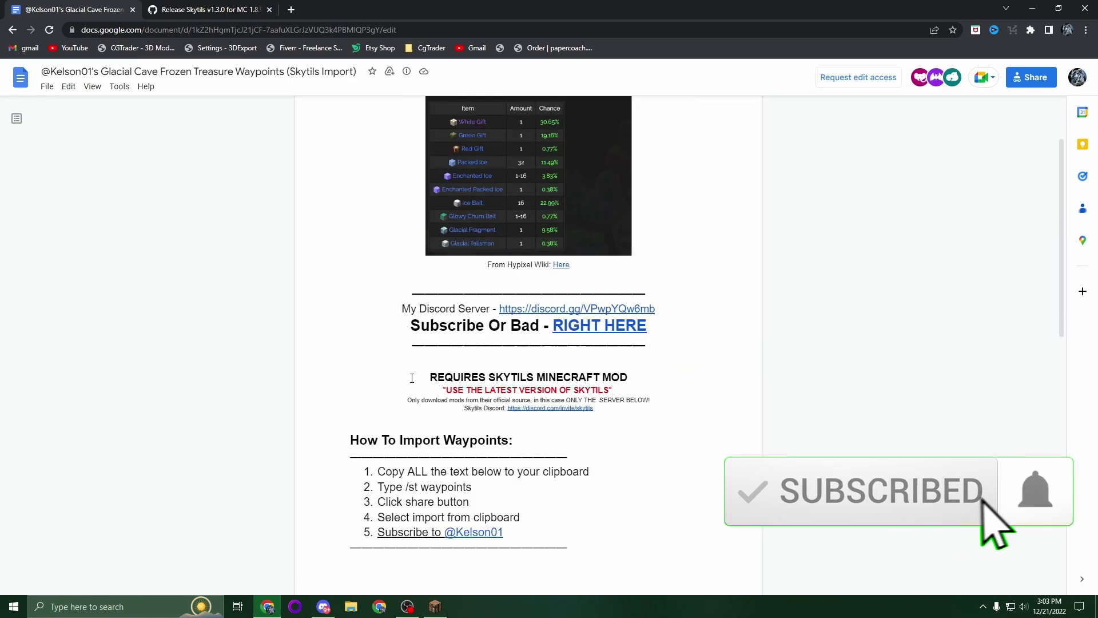
drag(477, 380, 715, 396)
click(715, 396)
Select the long encoded waypoint text on the document's second page for copying
scroll(601, 375, down, 3)
scroll(455, 342, down, 3)
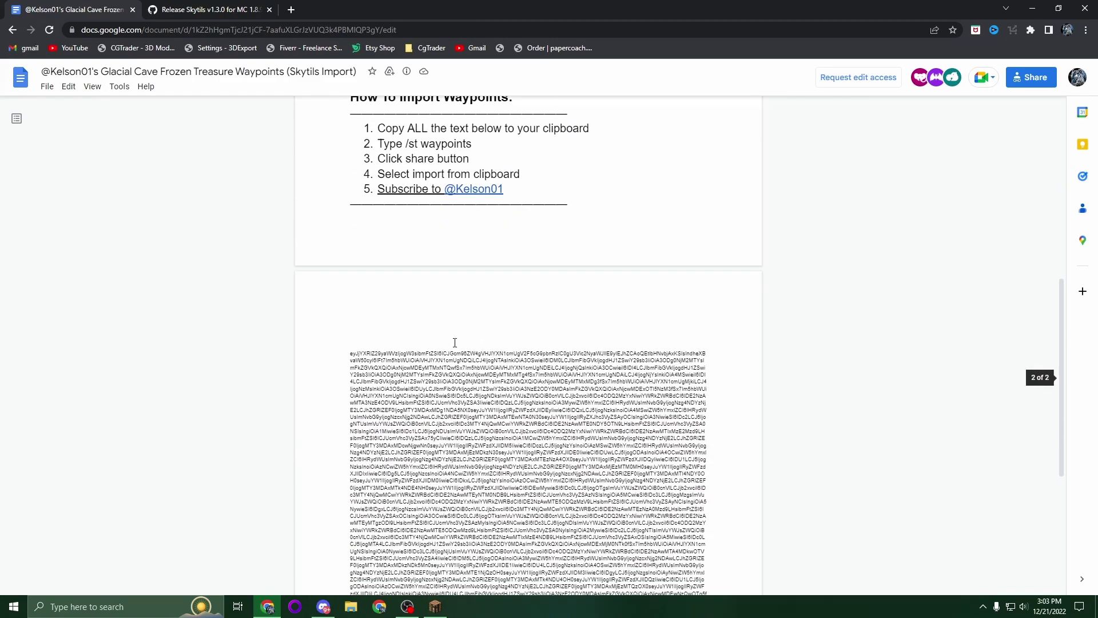
drag(341, 349, 642, 591)
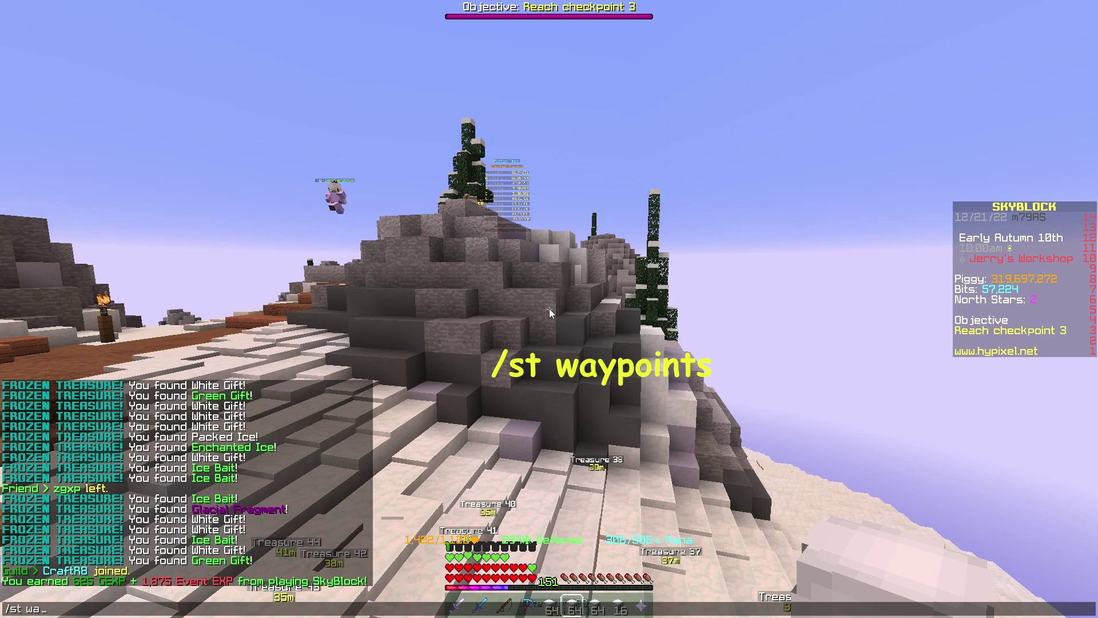
Open the Skytils waypoints screen in Minecraft with /st waypoints and import the waypoints from the clipboard through its sharing page
text(ints)
key(Return)
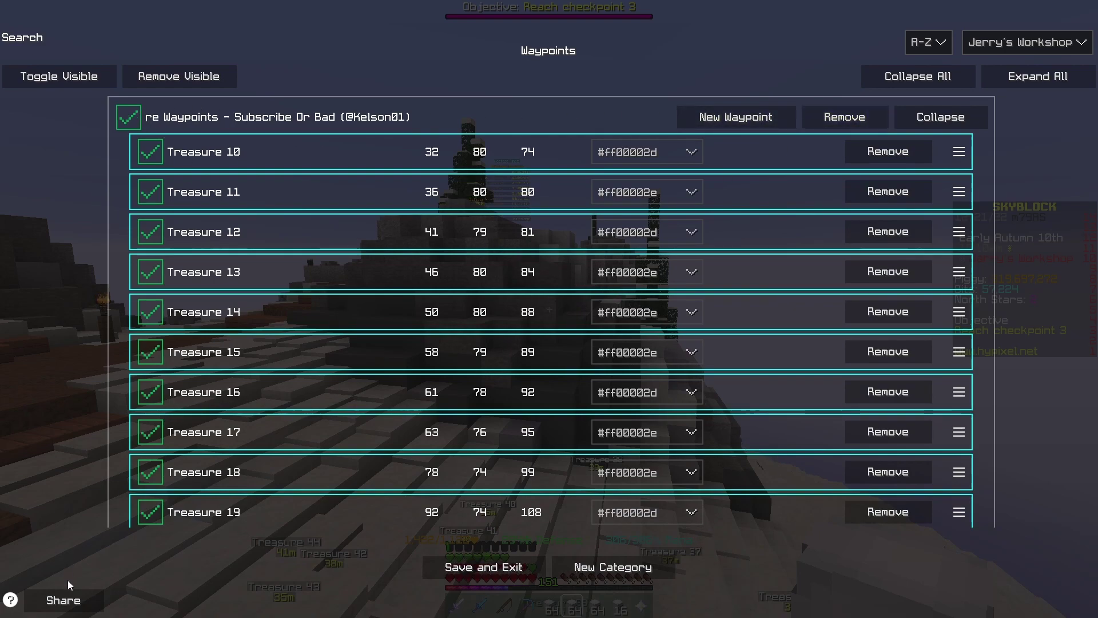
click(64, 598)
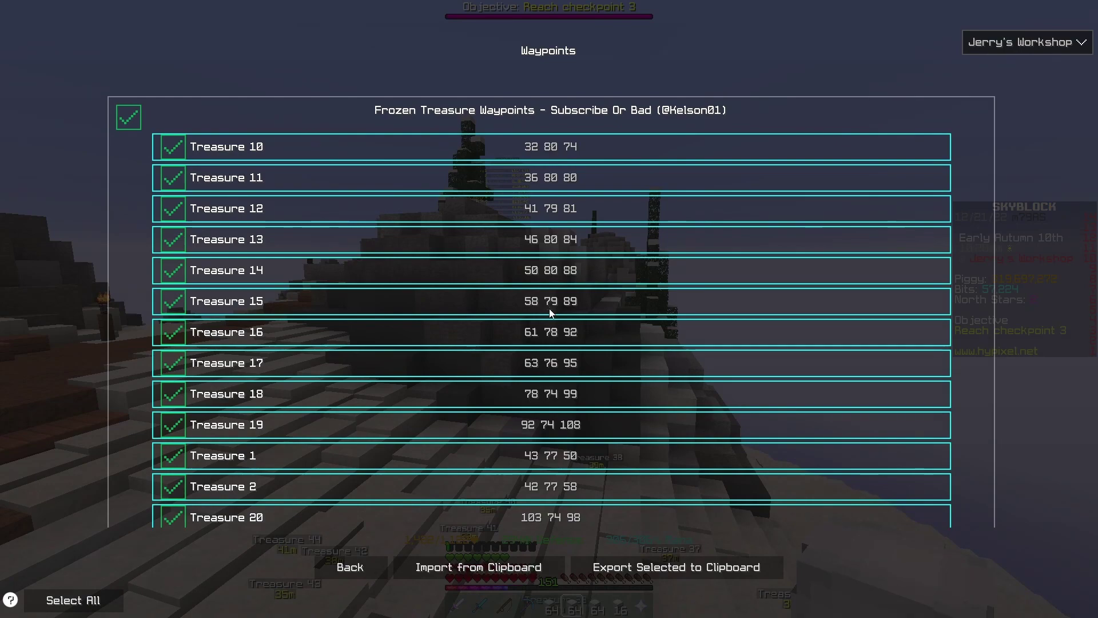
click(527, 565)
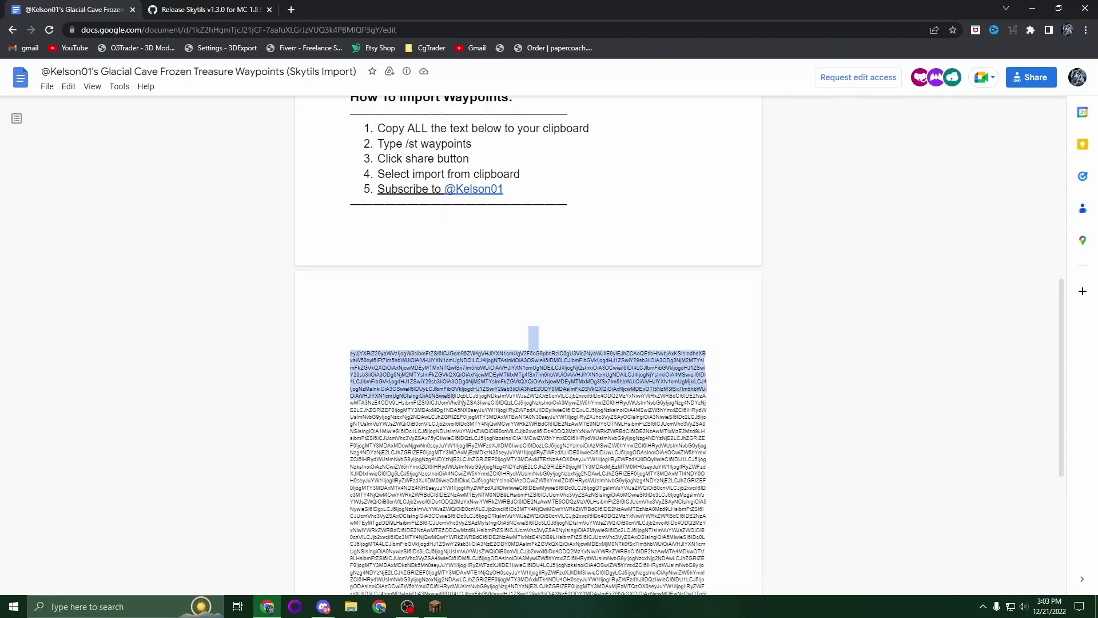
Select the encoded waypoint text in the browser document again
drag(629, 395, 629, 592)
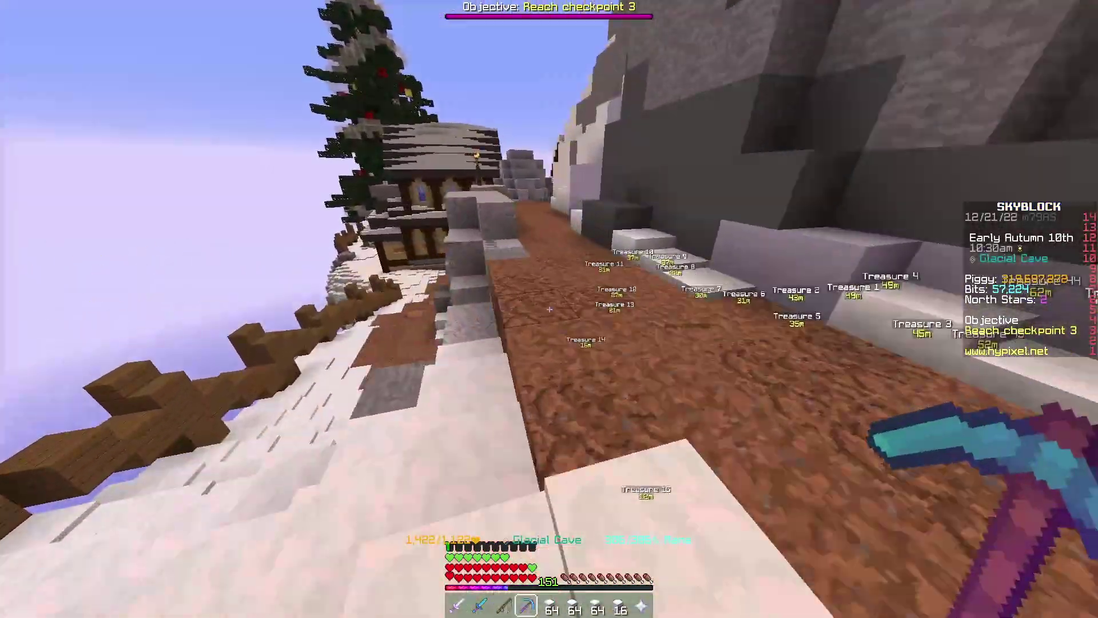
Enter the Glacial Cave and mine the frozen treasures at the Treasure 12 and Treasure 9 waypoints with the diamond pickaxe
key(w)
key(2)
right_click(549, 309)
key(4)
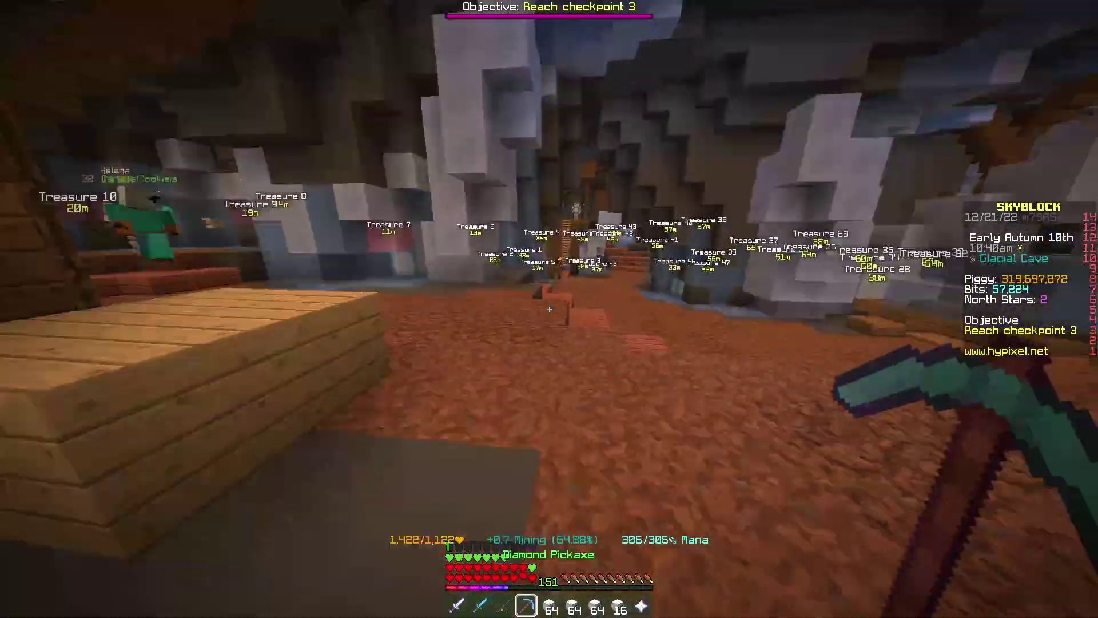
key(w)
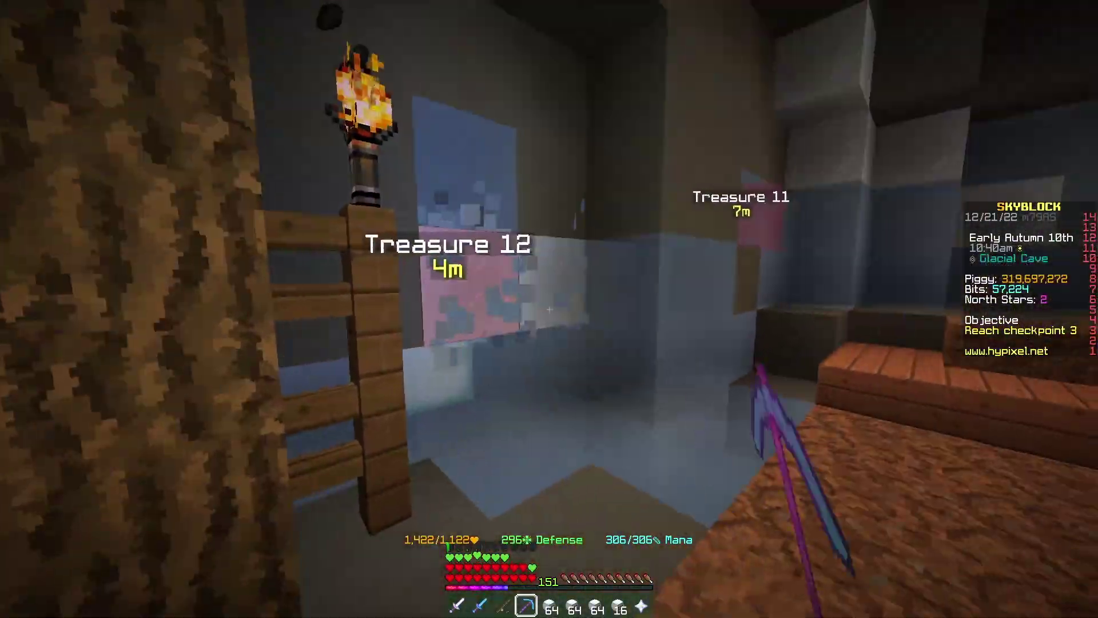
key(w)
click(549, 309)
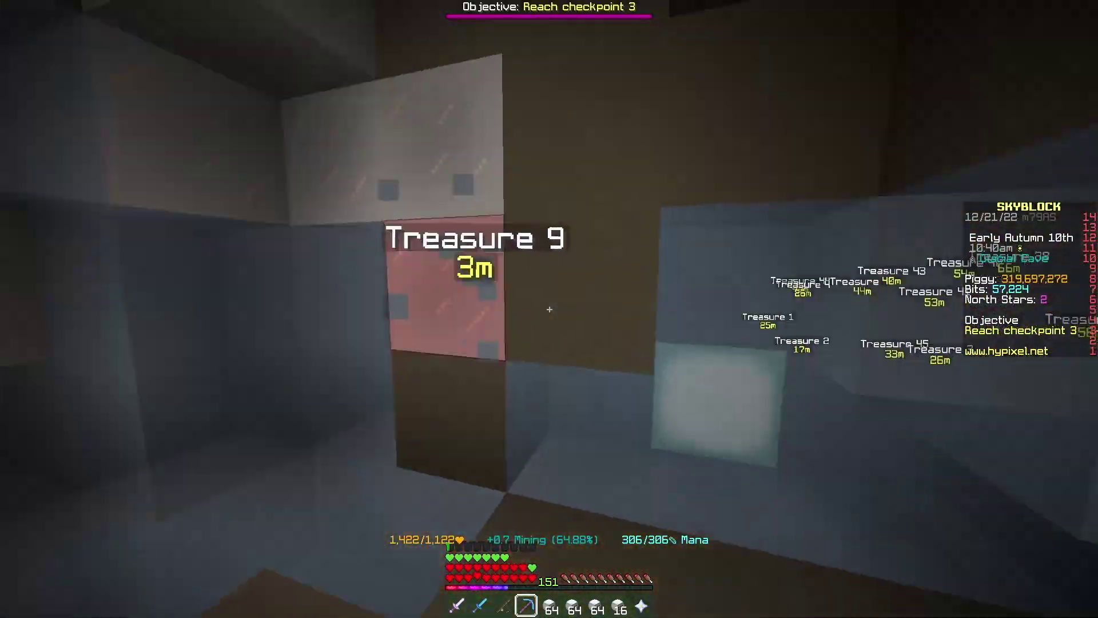
click(550, 309)
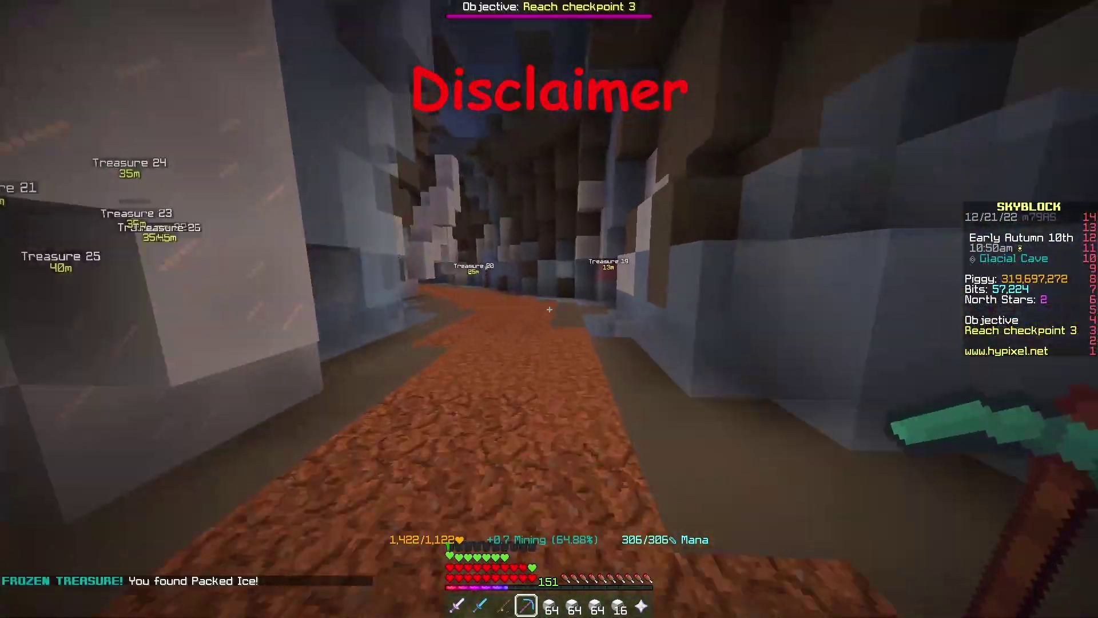
Follow the waypoints deeper into the Glacial Cave and mine the frozen treasure at Treasure 24
key(w)
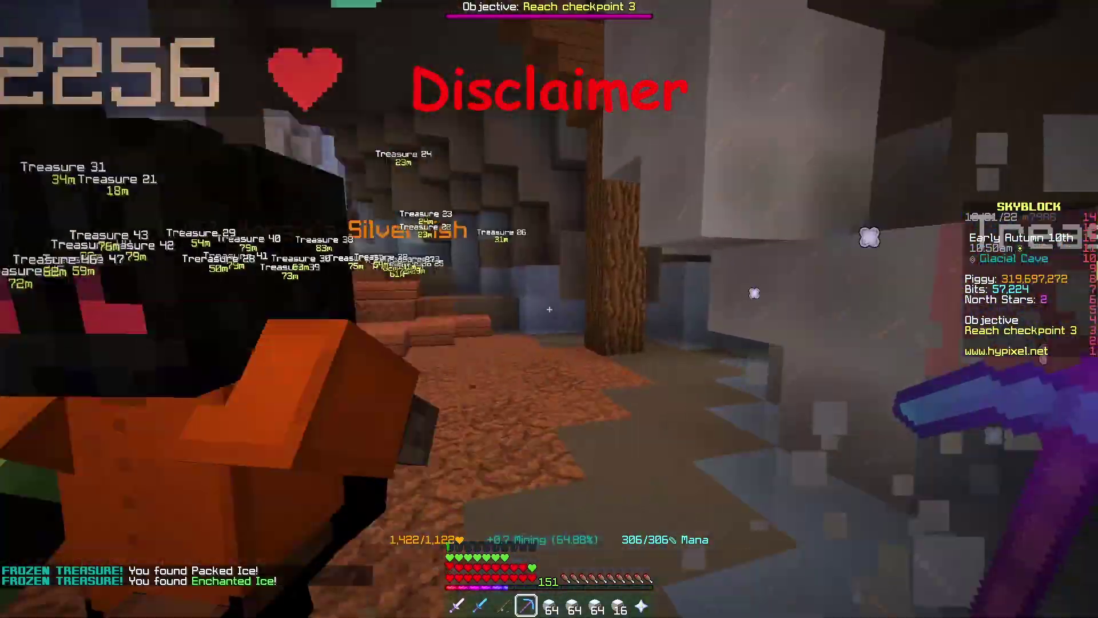
key(w)
key(w)
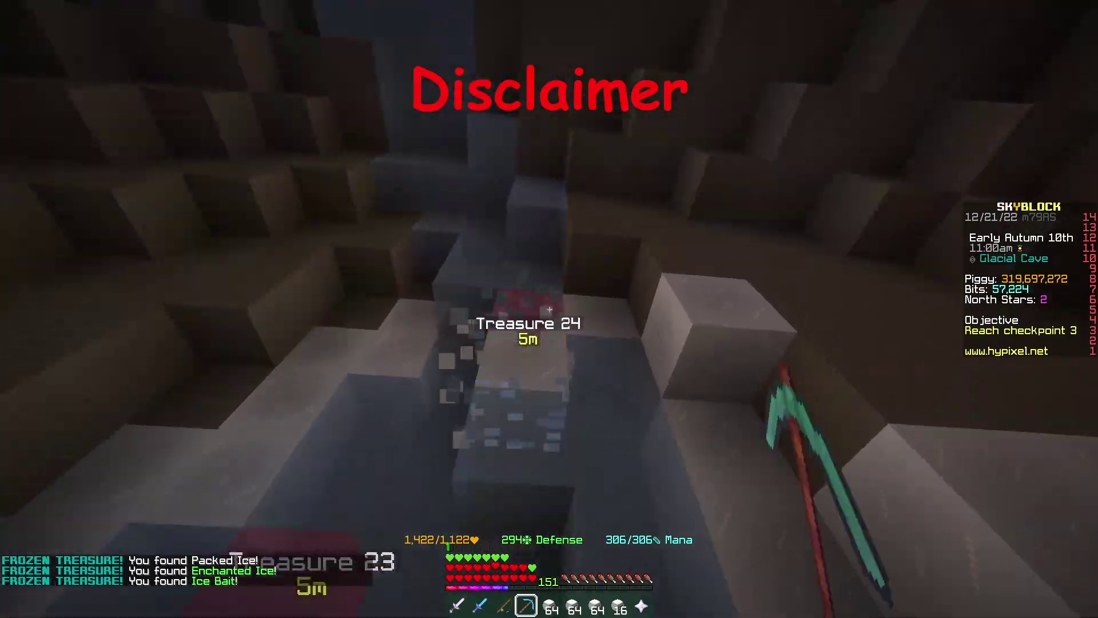
click(549, 309)
key(w)
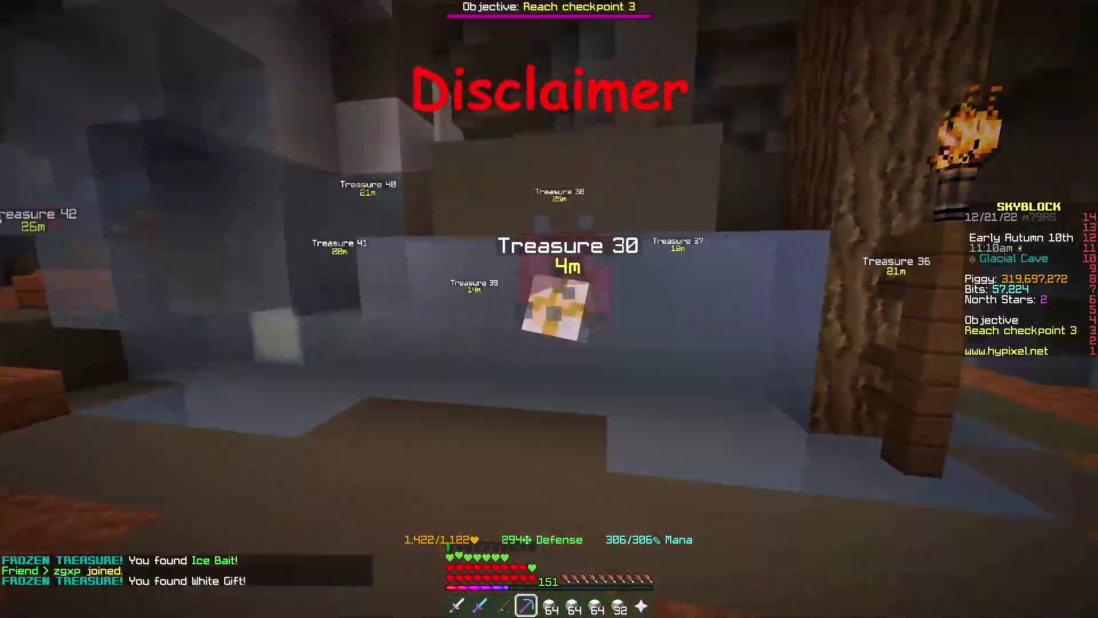
Collect the frozen treasures at the Treasure 30 and Treasure 42 waypoints while circling back through the cave
key(w)
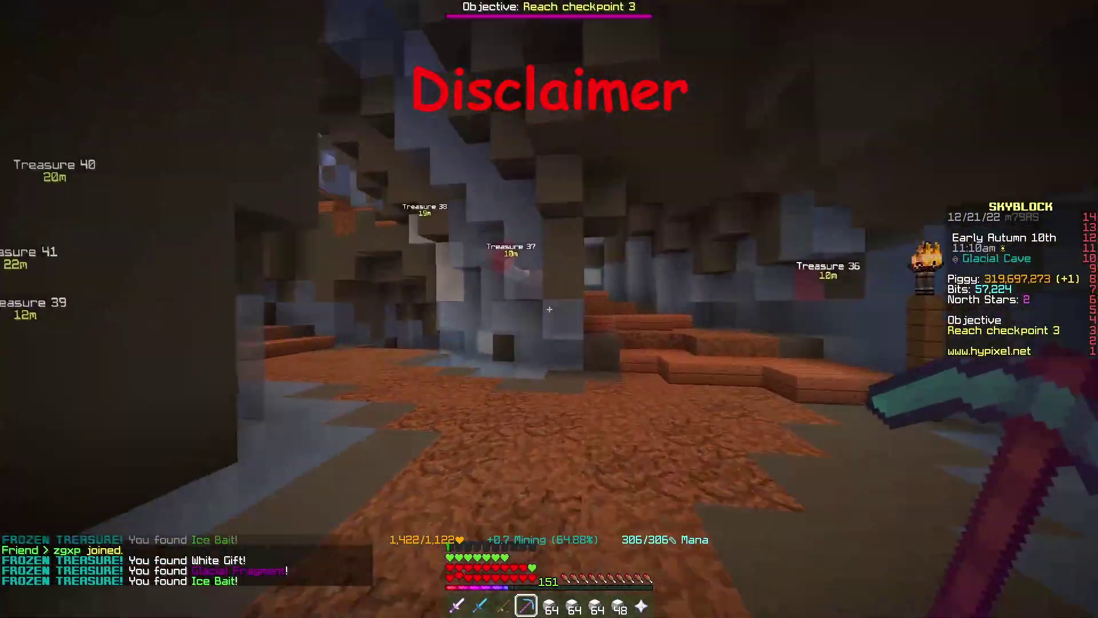
key(w)
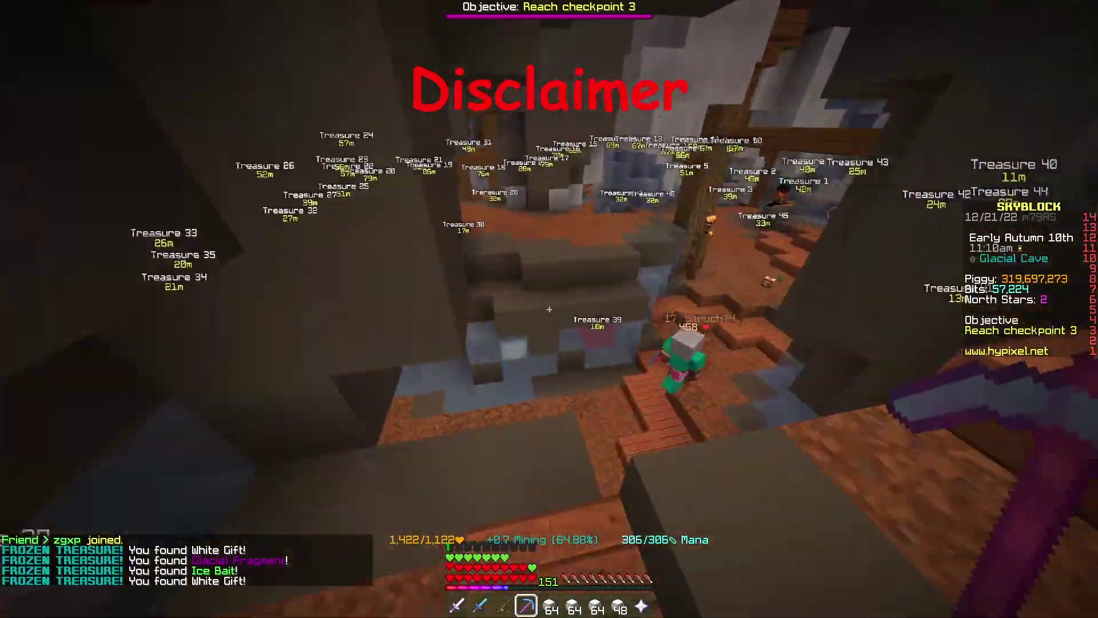
key(w)
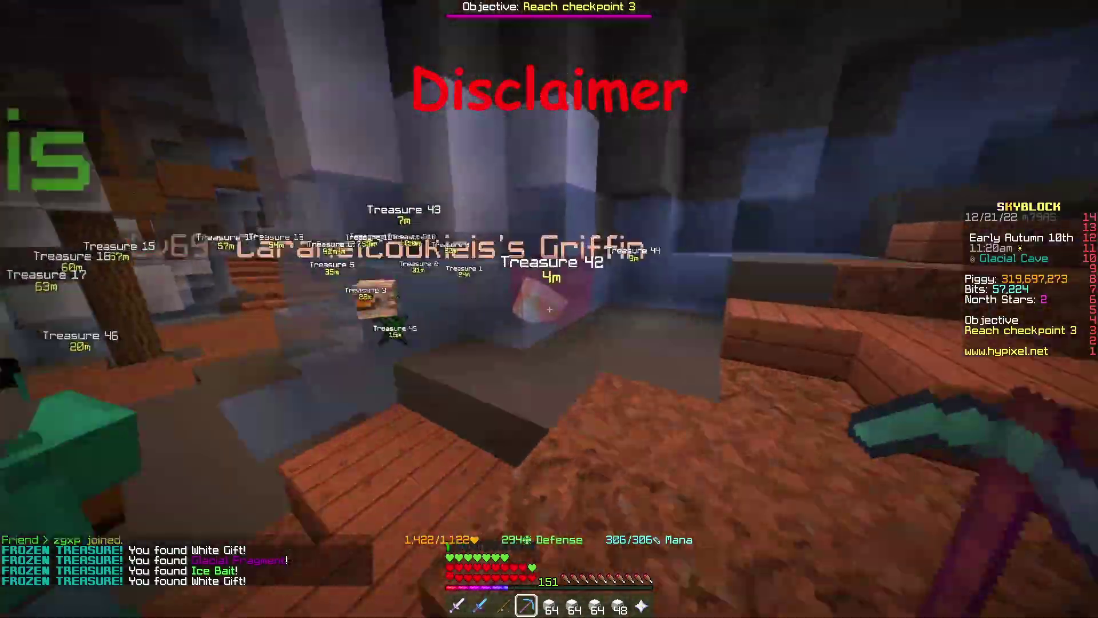
key(w)
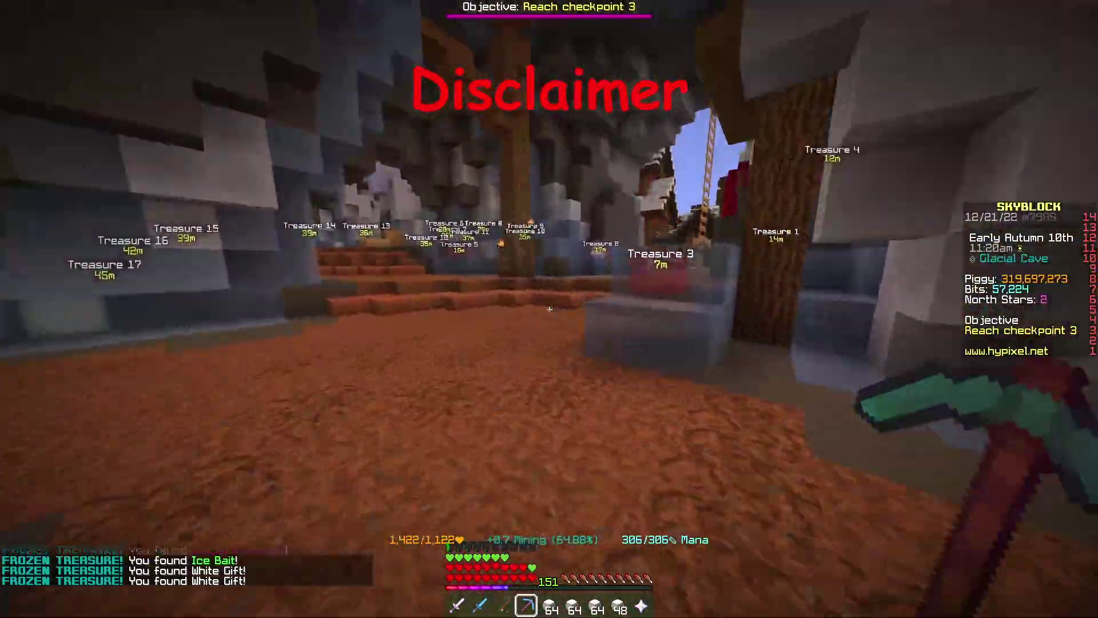
key(w)
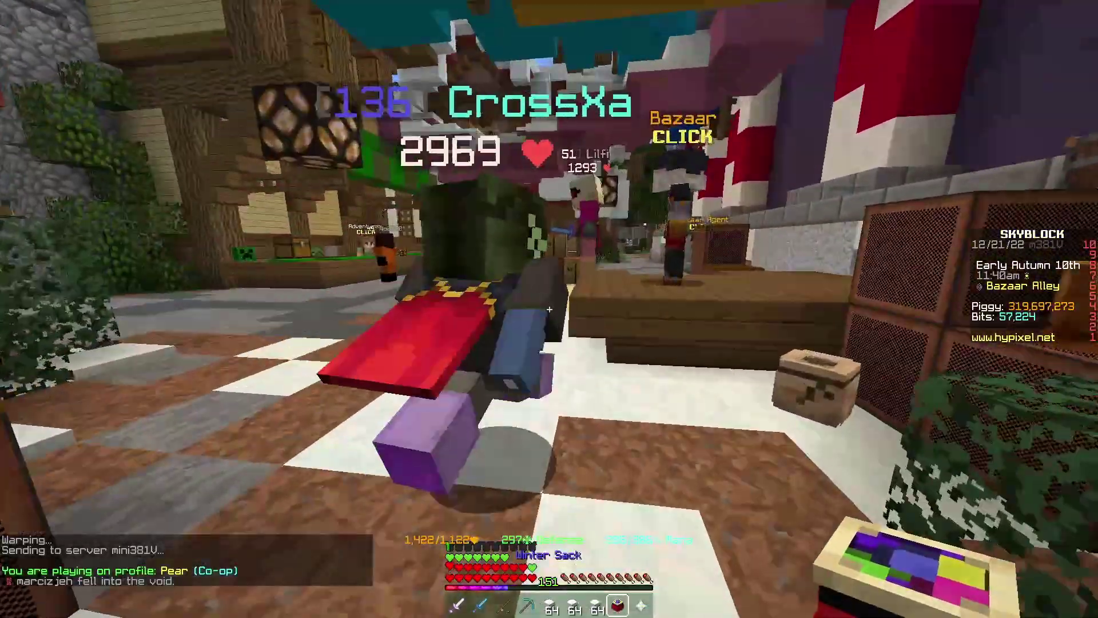
Use the Winter Sack and set up Bazaar sell offers for 2 Red Gift, 304 Ice Bait, 256 Packed Ice and 12 Green Gift
right_click(549, 309)
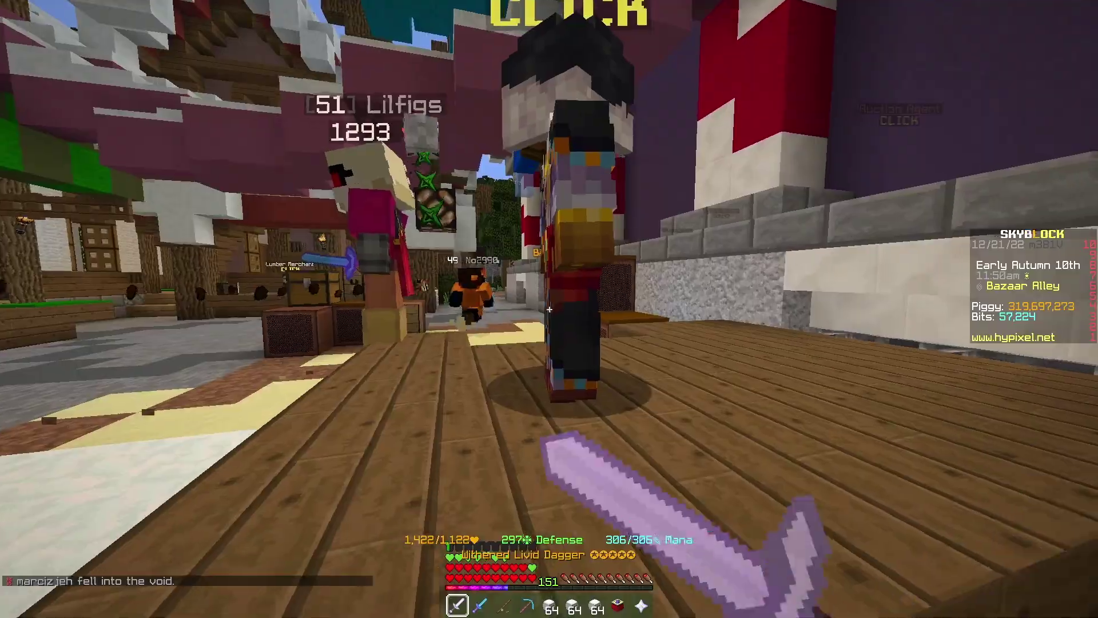
right_click(549, 309)
click(619, 258)
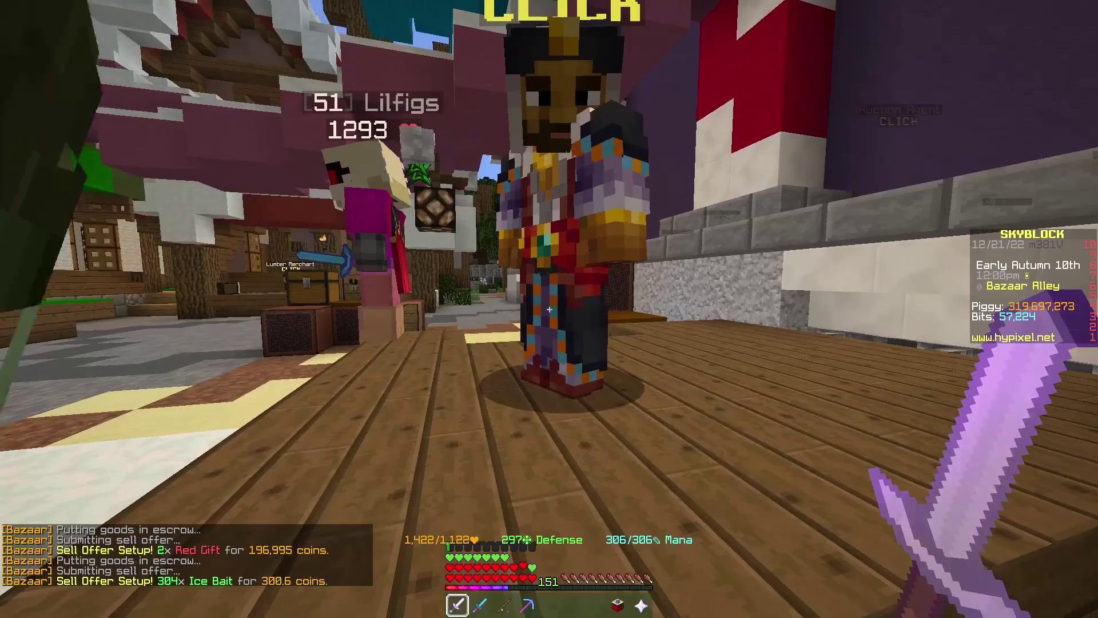
right_click(550, 309)
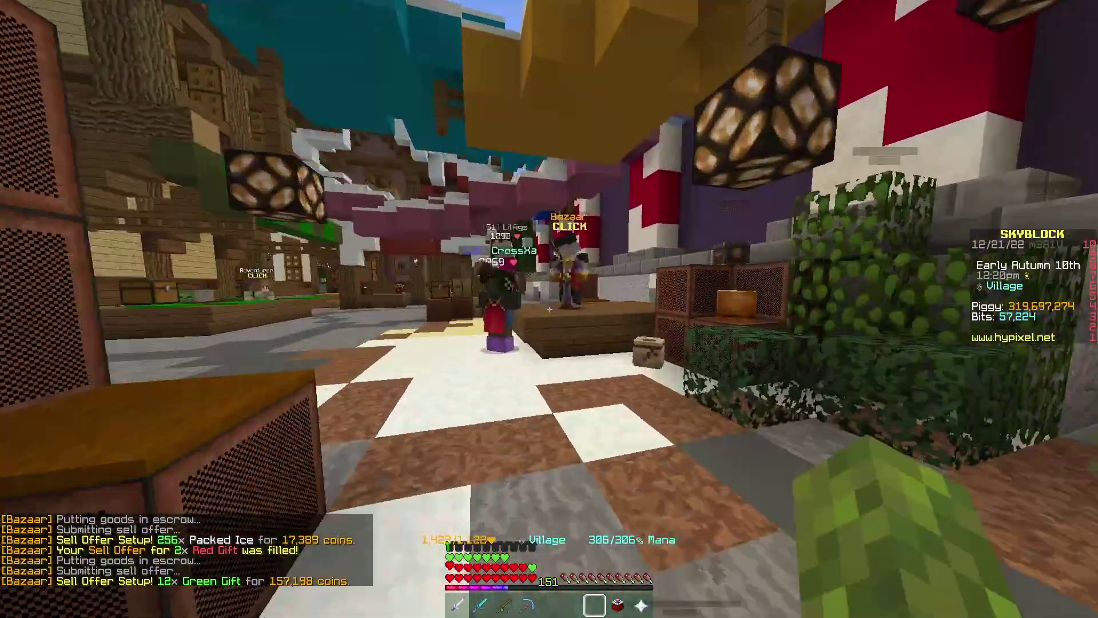
Open the co-op orders at the Bazaar NPC and claim the coins from the filled sell offers
right_click(549, 309)
click(569, 316)
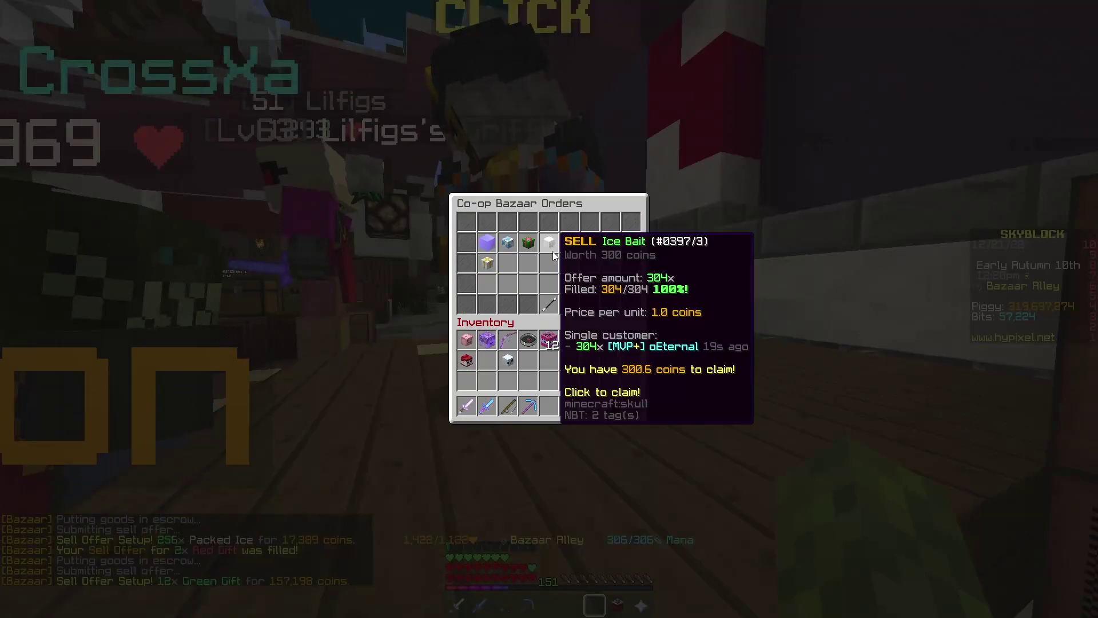
click(486, 271)
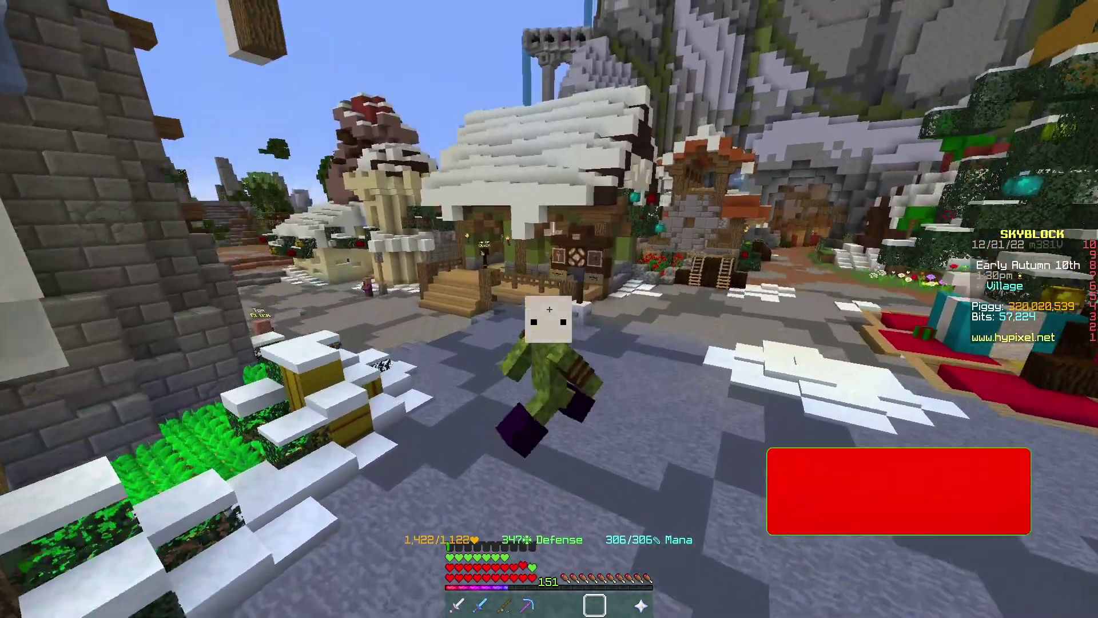
key(w)
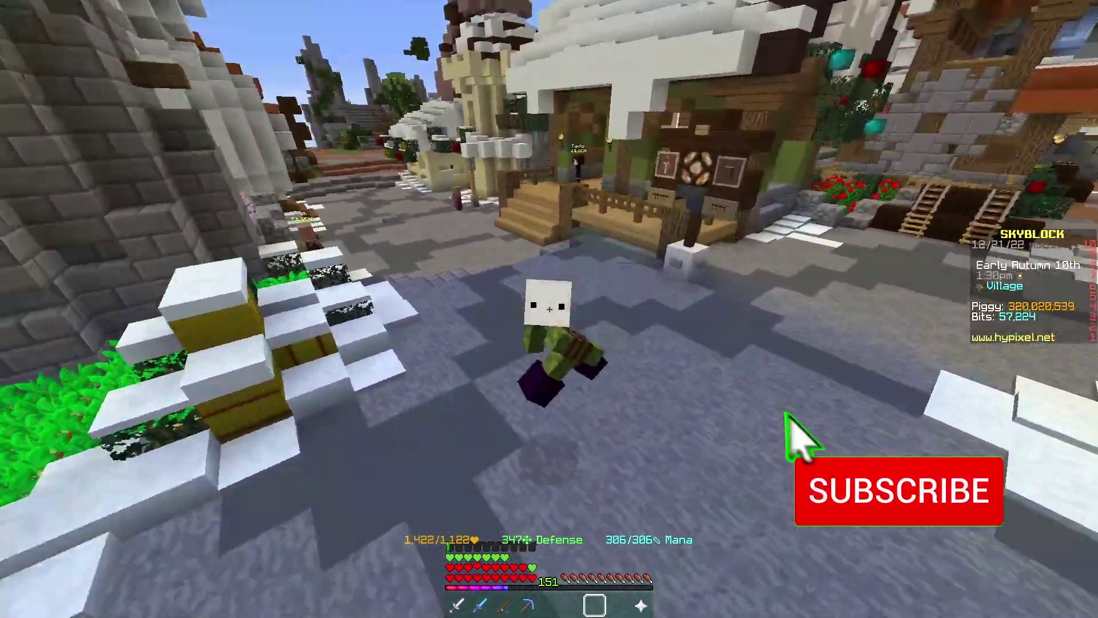
key(s)
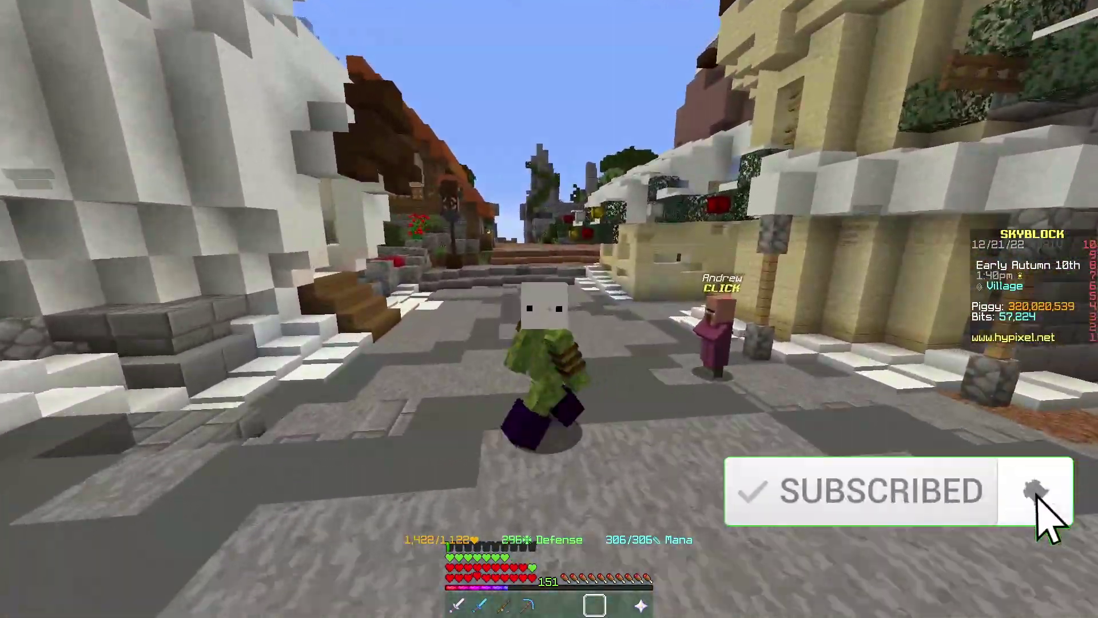
key(s)
key(space)
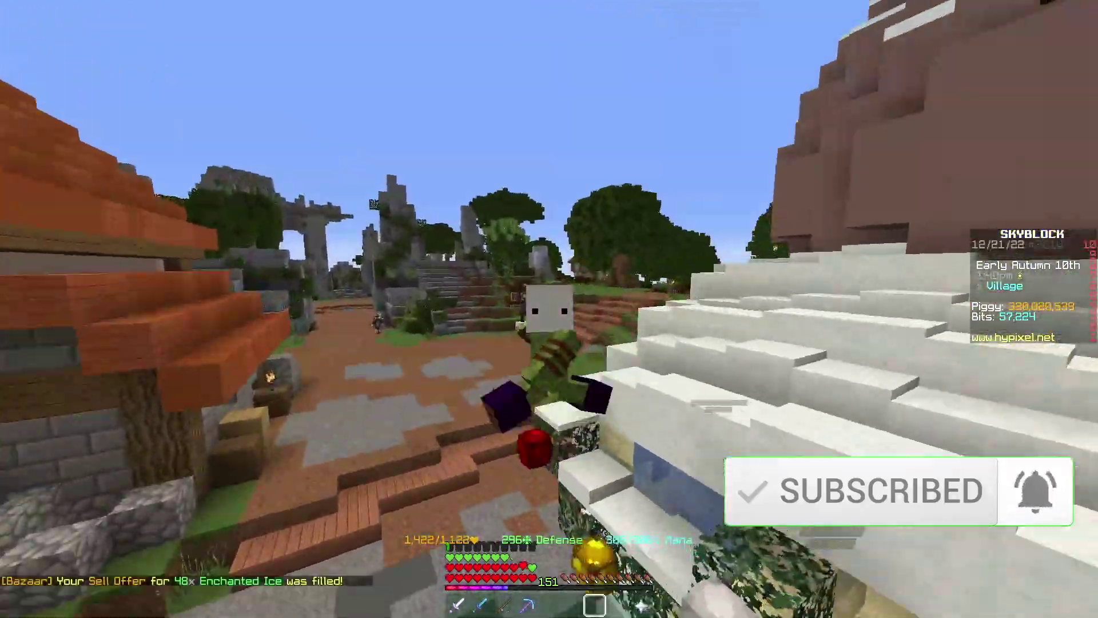
key(w)
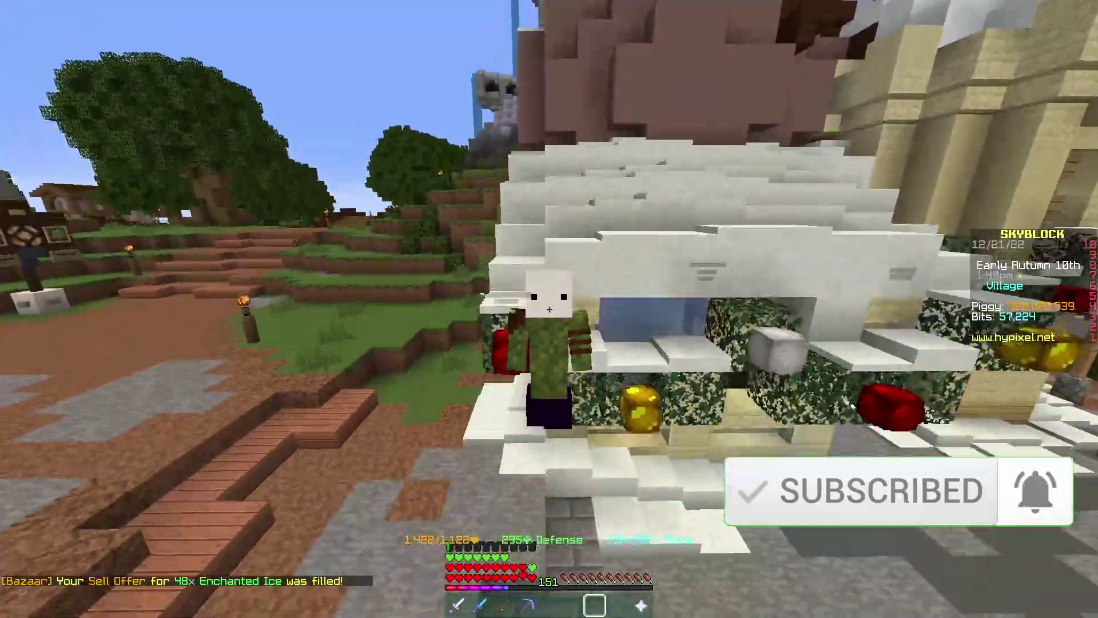
key(w)
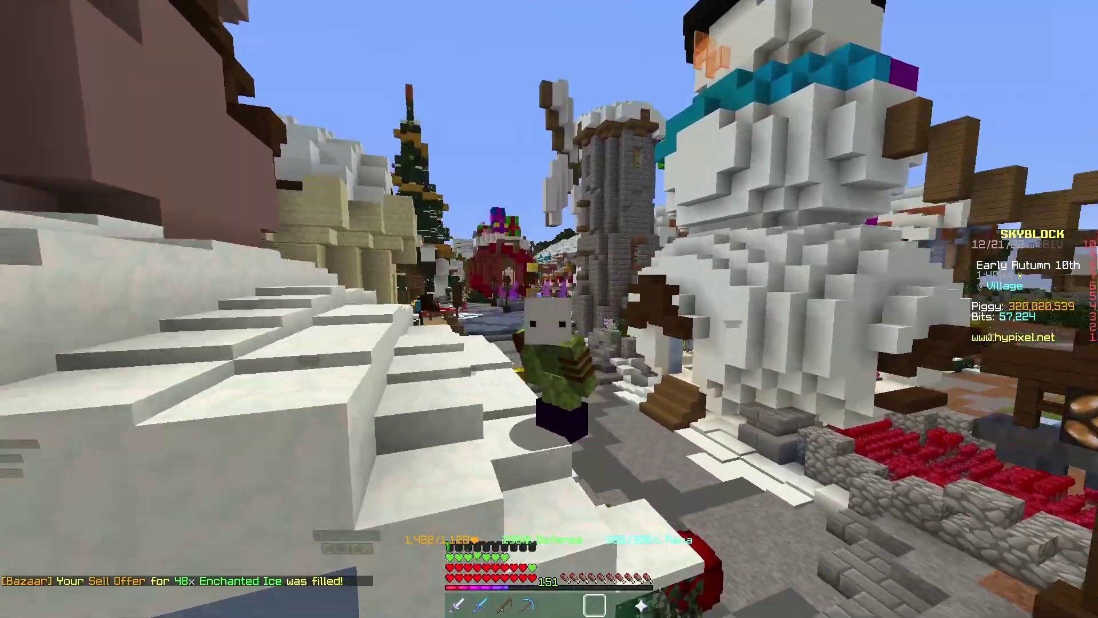